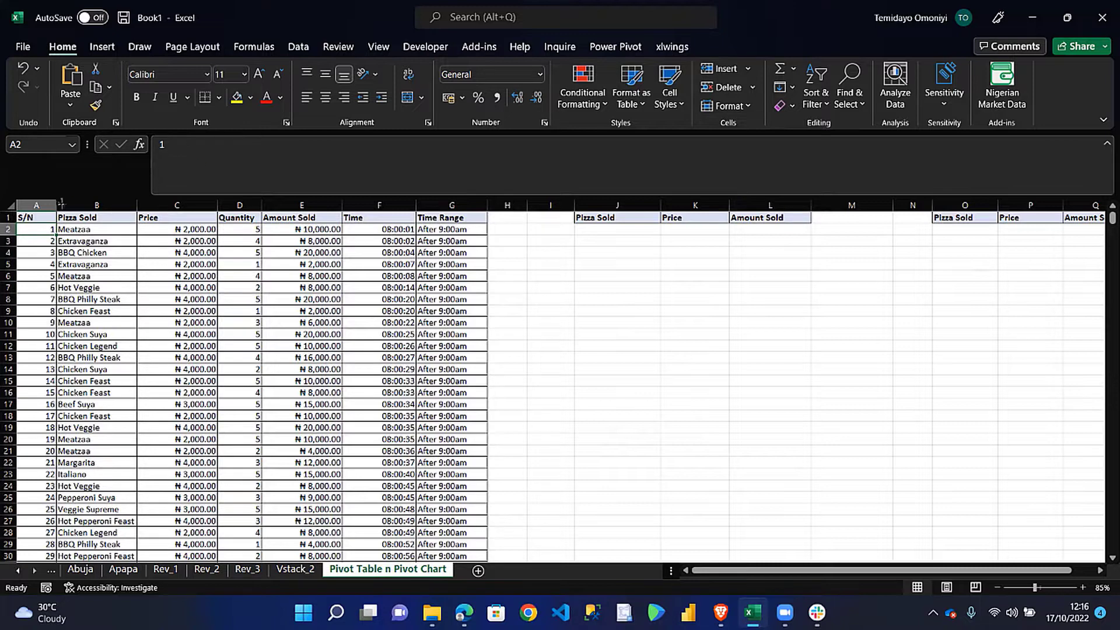
Step: Review the Pizza Sold, Price and Amount Sold column headers in the sales table
{"action": "left_click", "coordinate": [86, 217]}
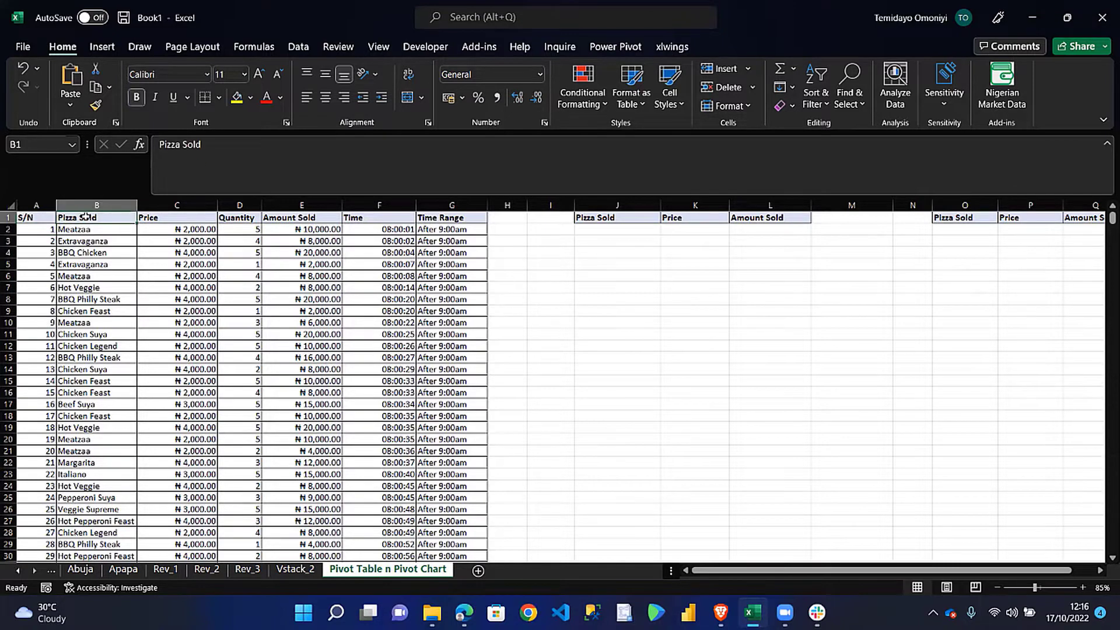
{"action": "left_click", "coordinate": [196, 217]}
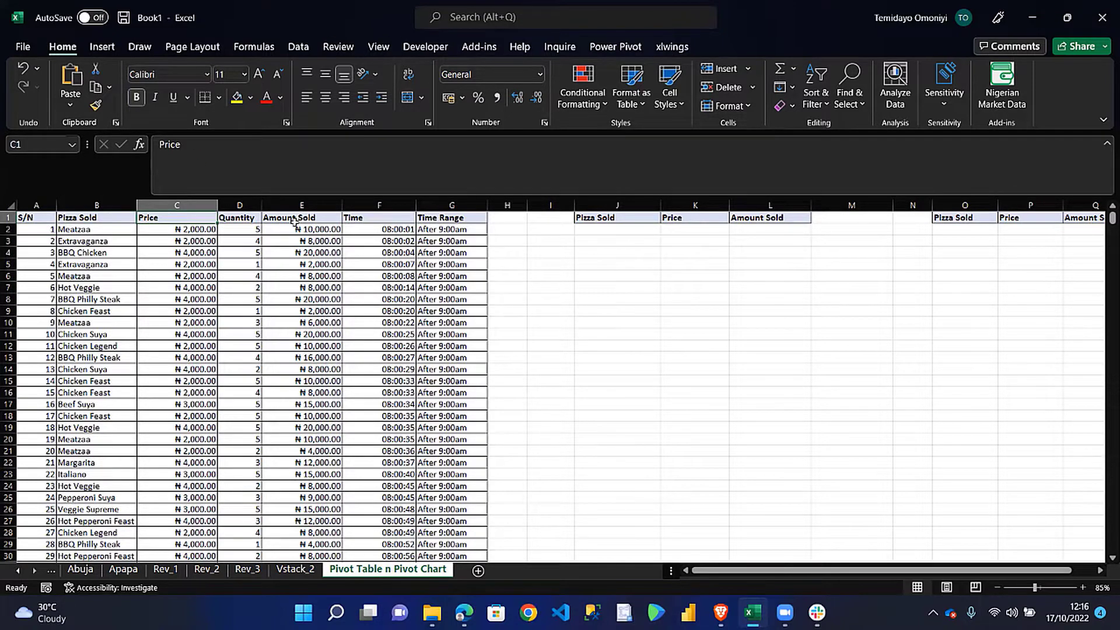
{"action": "left_click", "coordinate": [294, 220]}
Step: Enter =CHOOSECOLS(A2:G5001,2,3,5) in J2 to spill pizza names, prices and amounts sold
{"action": "left_click", "coordinate": [583, 231]}
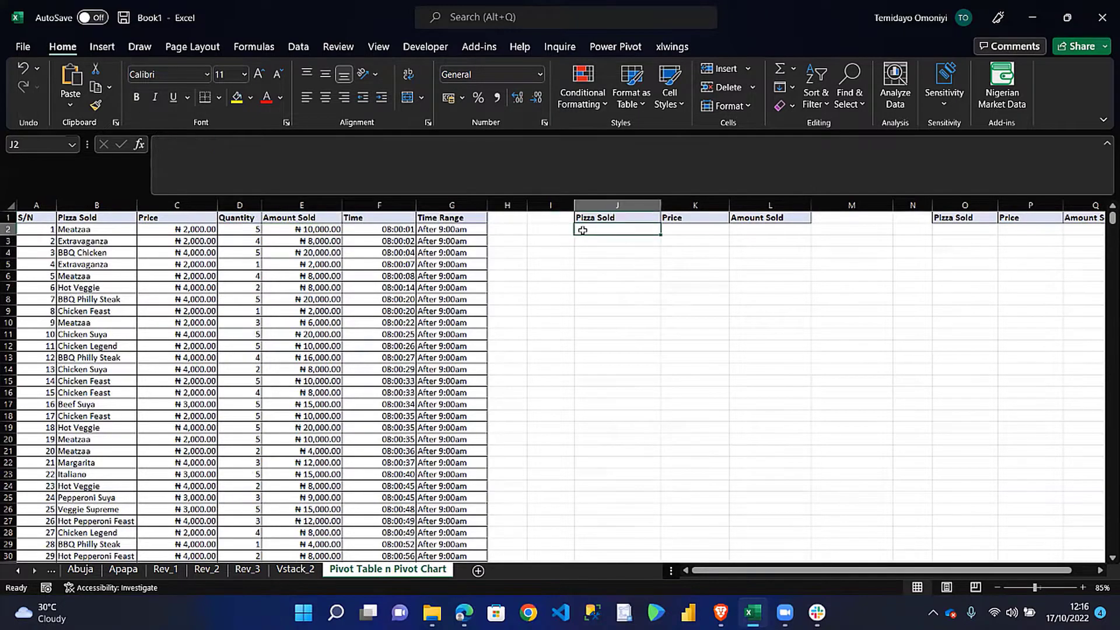
{"action": "type", "text": "=ch"}
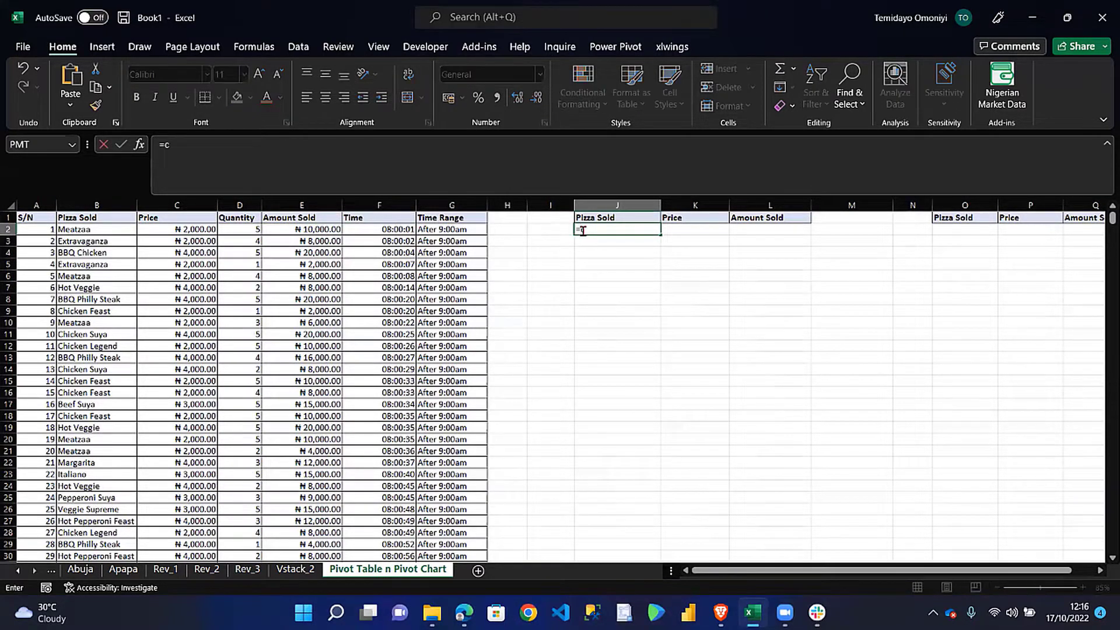
{"action": "key", "text": "Down"}
{"action": "key", "text": "Down"}
{"action": "key", "text": "Down"}
{"action": "key", "text": "Down"}
{"action": "key", "text": "Down"}
{"action": "key", "text": "Down"}
{"action": "key", "text": "Down"}
{"action": "key", "text": "Down"}
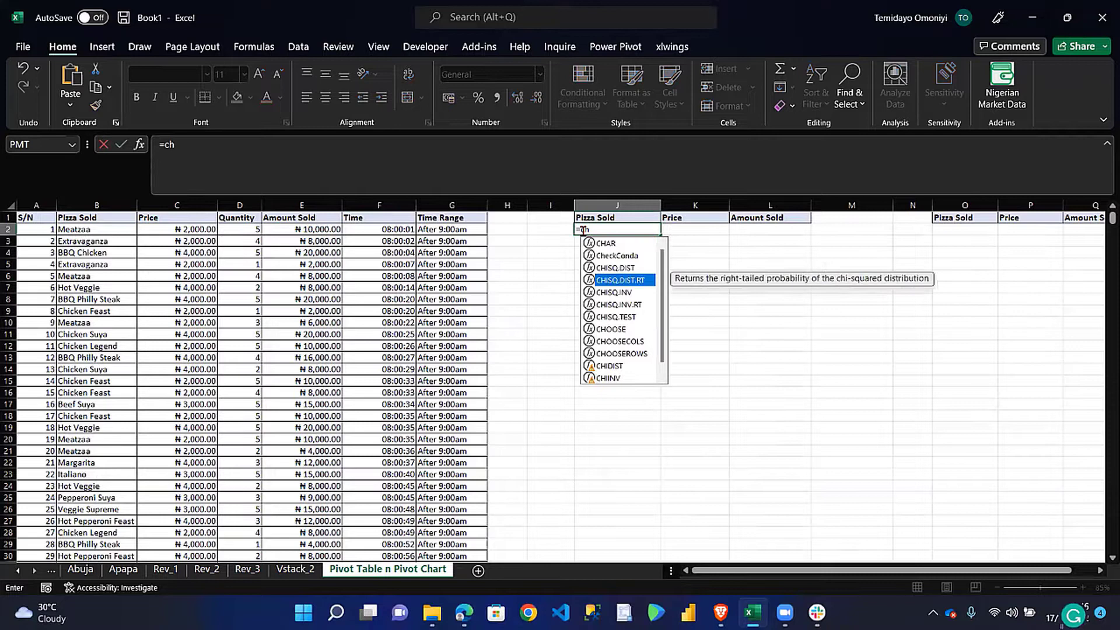
{"action": "key", "text": "Tab"}
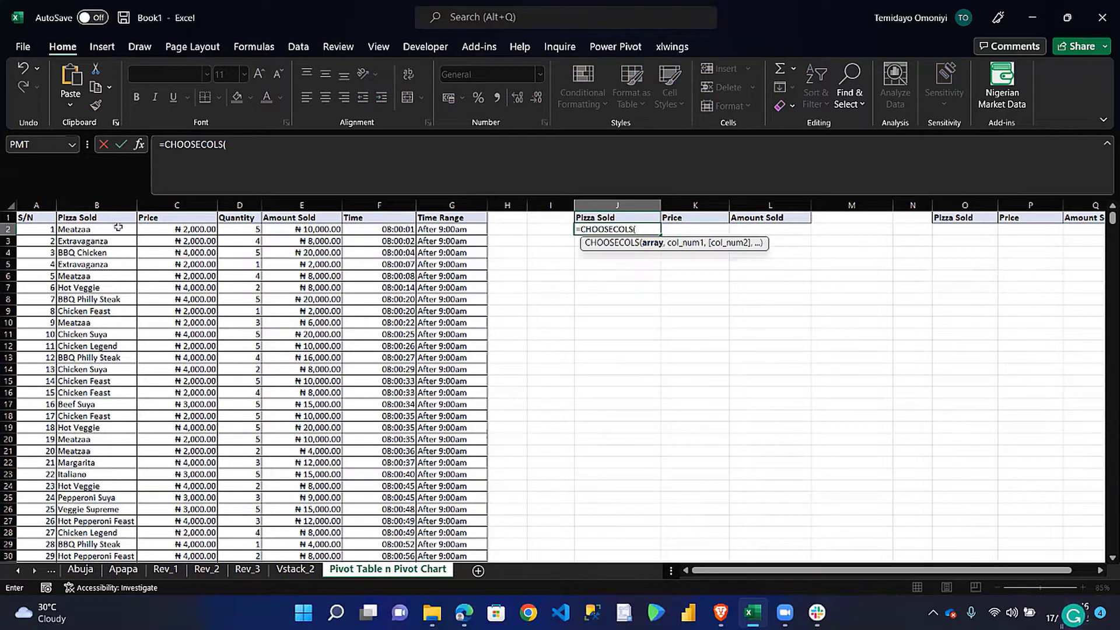
{"action": "left_click", "coordinate": [35, 228]}
{"action": "key", "text": "ctrl+shift+Right"}
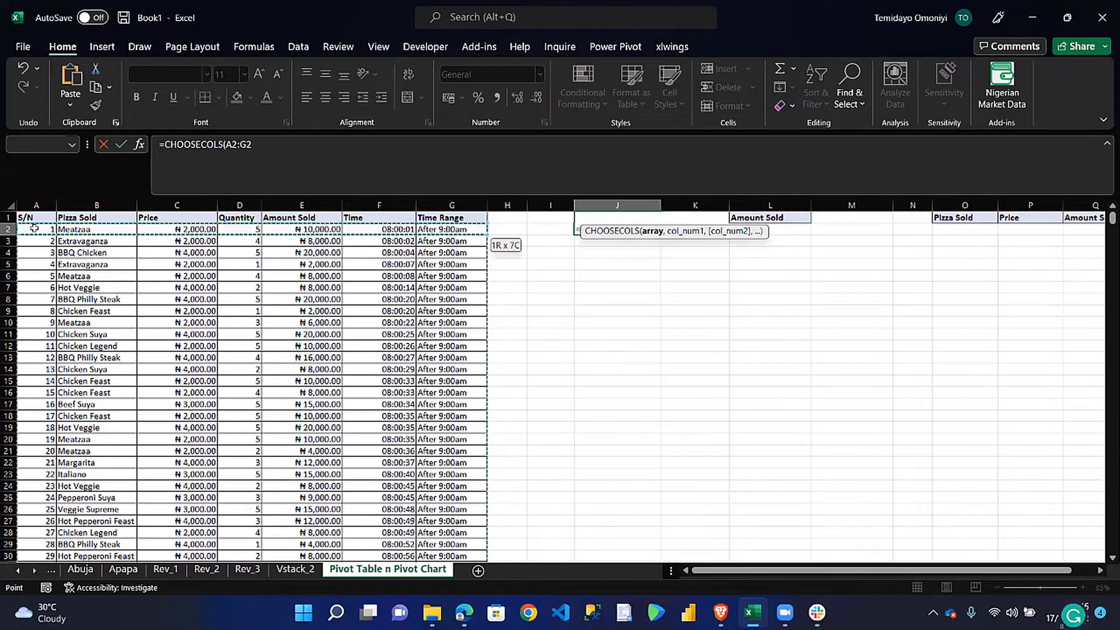
{"action": "key", "text": "ctrl+shift+Down"}
{"action": "type", "text": ","}
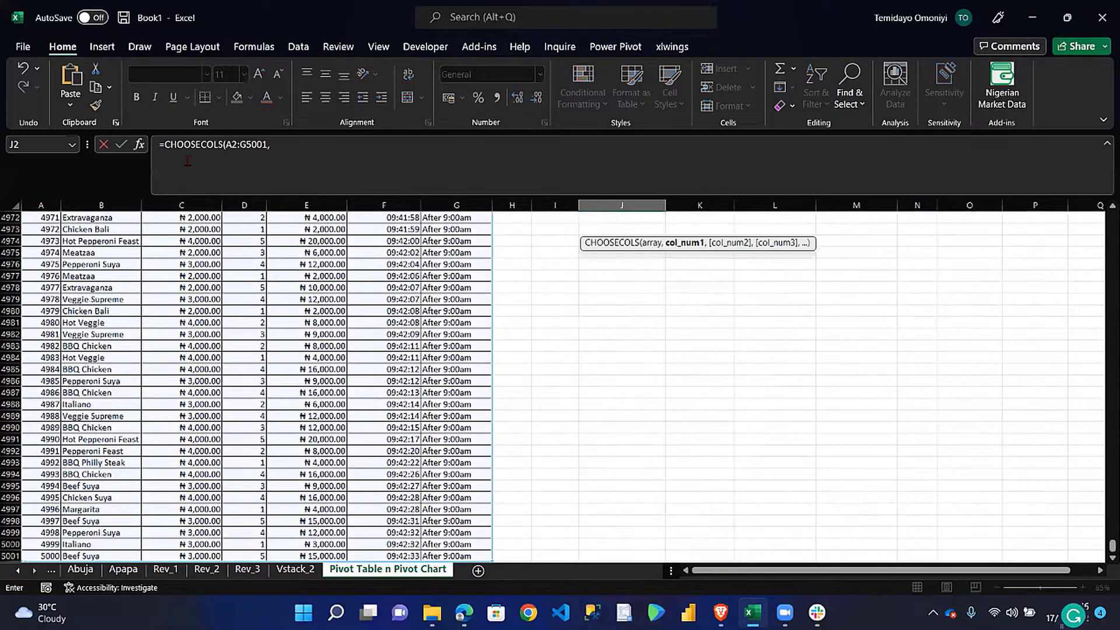
{"action": "scroll", "coordinate": [325, 456], "scroll_direction": "up", "scroll_amount": 20}
{"action": "scroll", "coordinate": [325, 457], "scroll_direction": "up", "scroll_amount": 20}
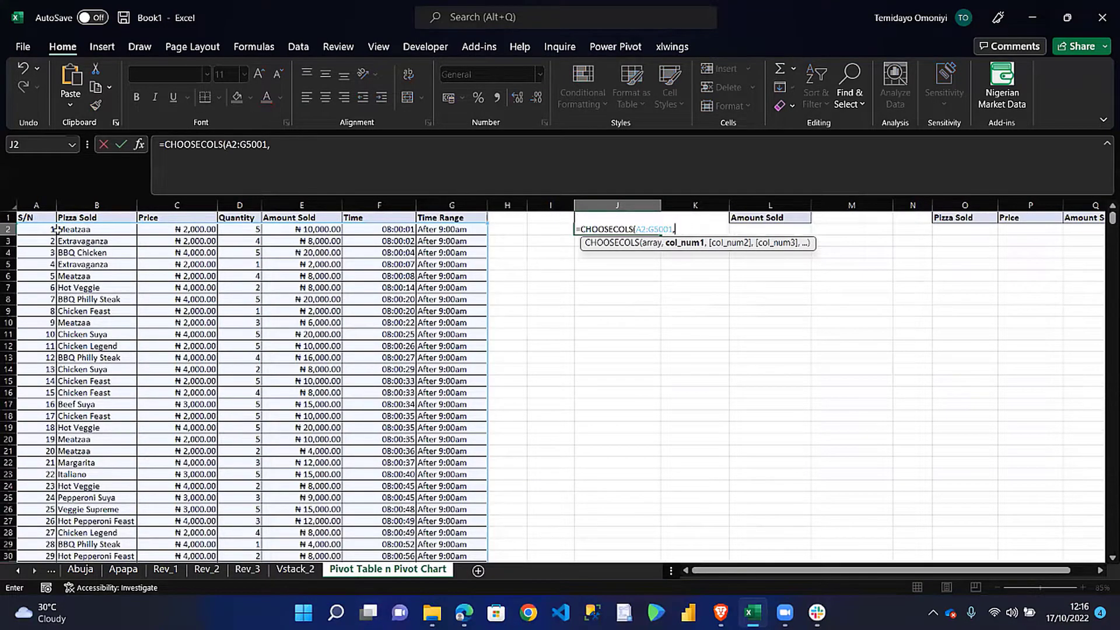
{"action": "type", "text": "2,"}
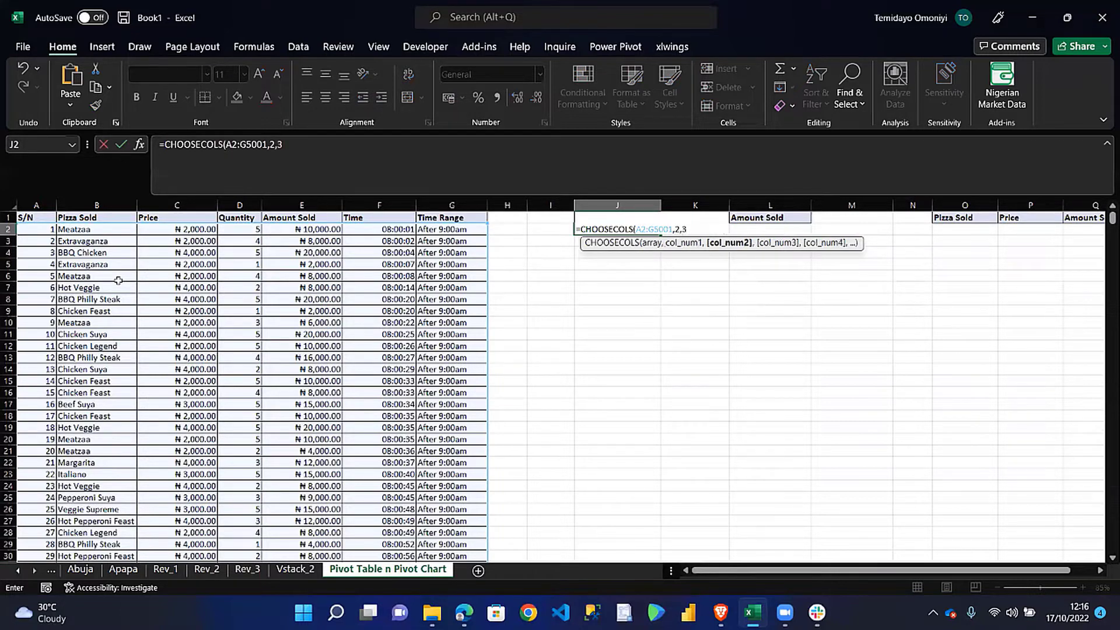
{"action": "type", "text": "3,"}
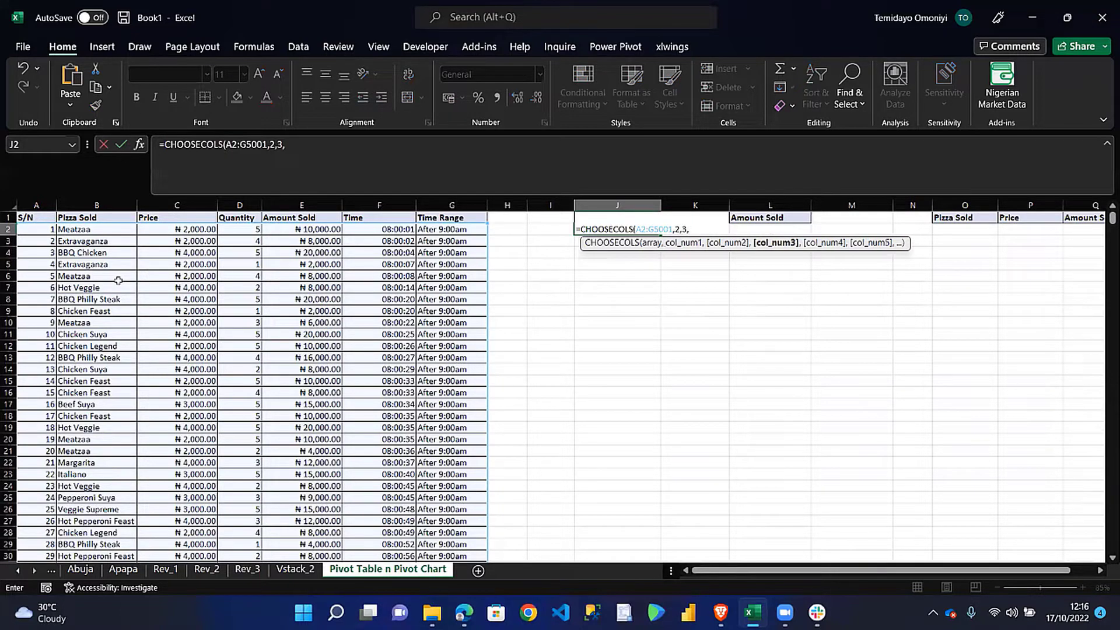
{"action": "type", "text": "5)"}
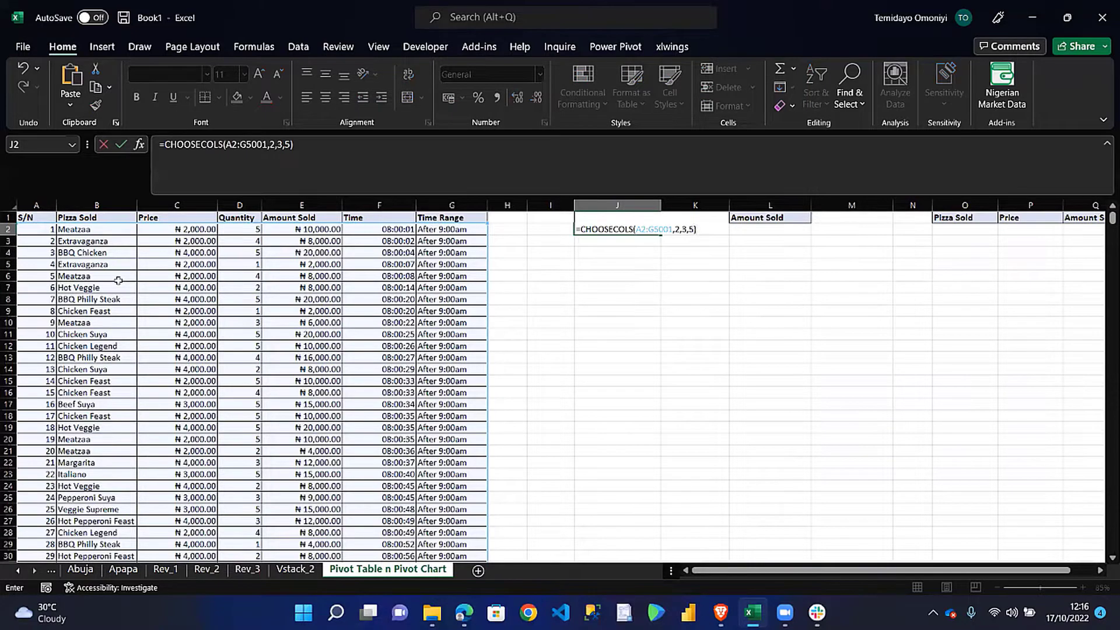
{"action": "key", "text": "Return"}
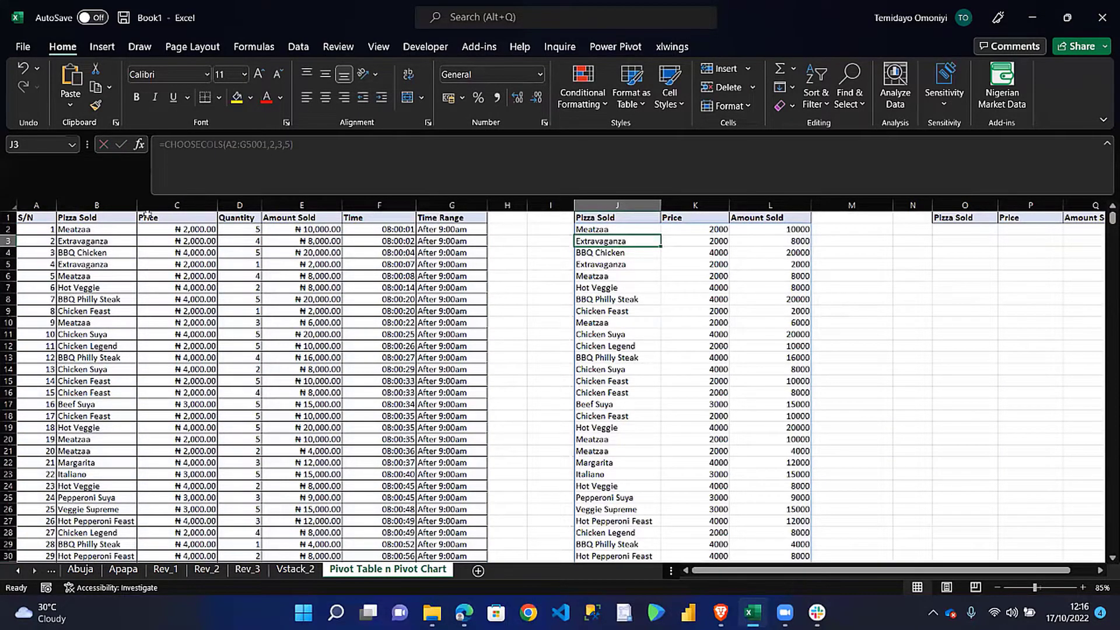
Step: Delete the CHOOSECOLS formula from J2, emptying the spilled list
{"action": "left_click", "coordinate": [609, 231]}
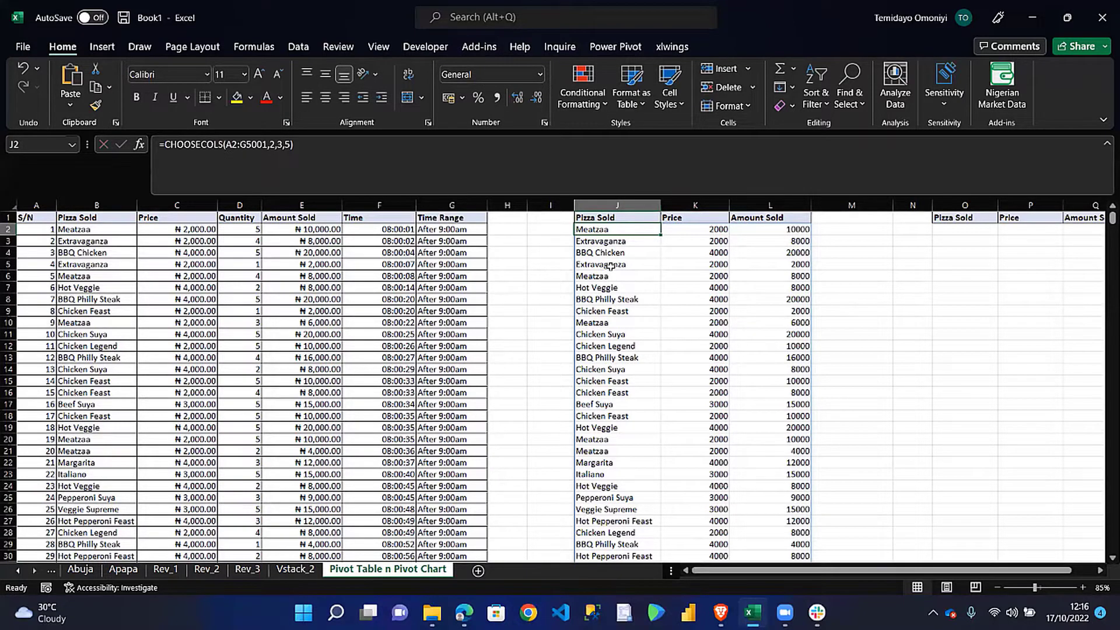
{"action": "key", "text": "Delete"}
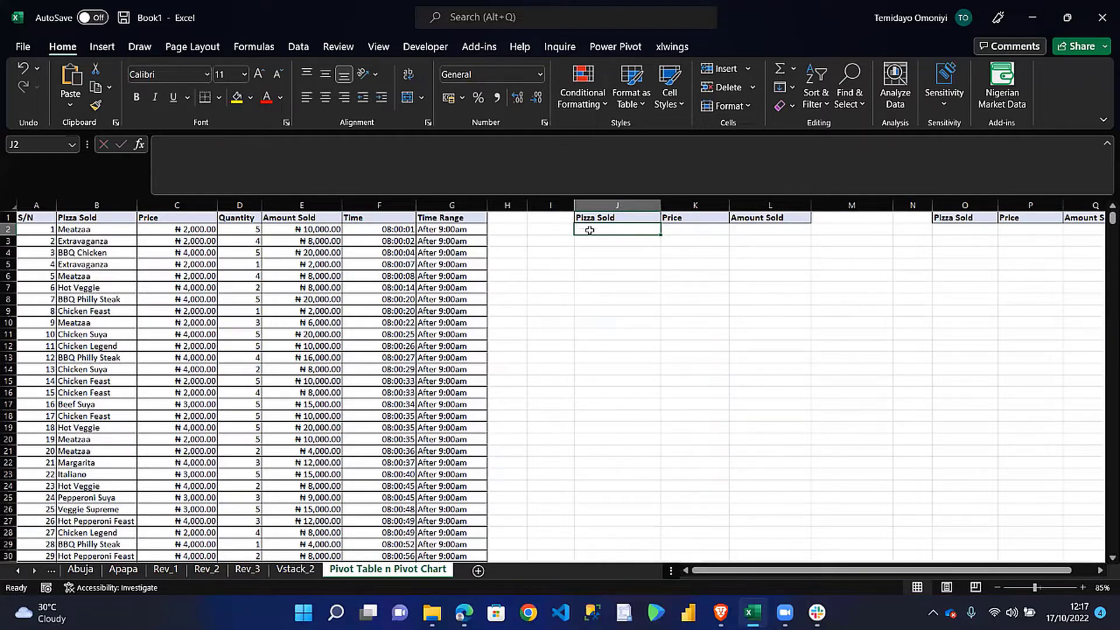
Step: Enter =FILTER(A2:G5001,B2:B5001="Meatzaa") in J2 to spill all Meatzaa orders
{"action": "type", "text": "=filte"}
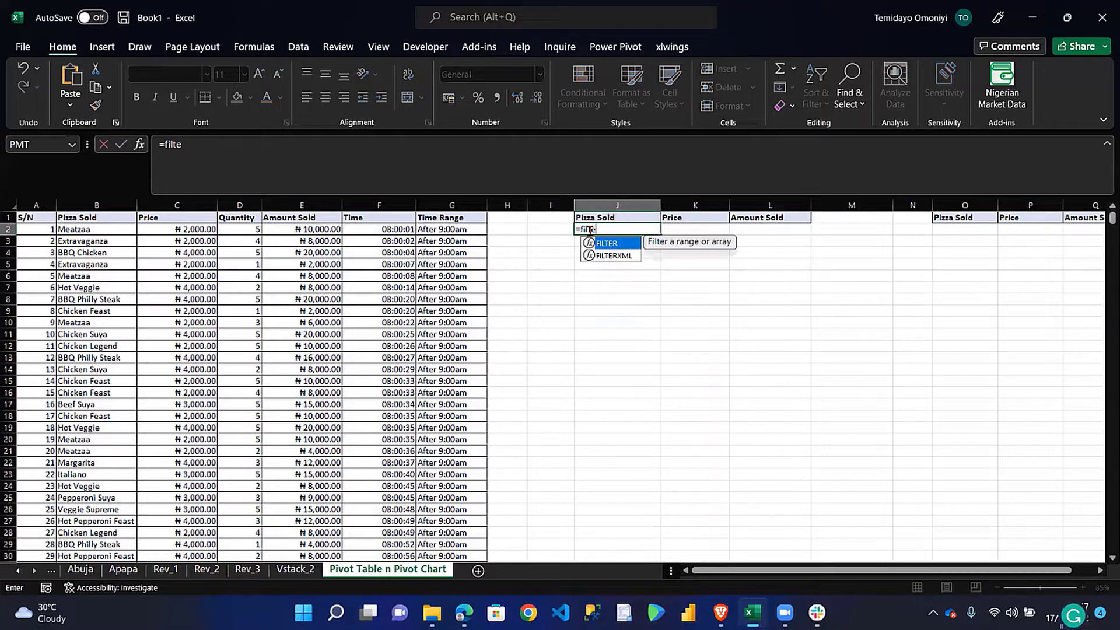
{"action": "key", "text": "Tab"}
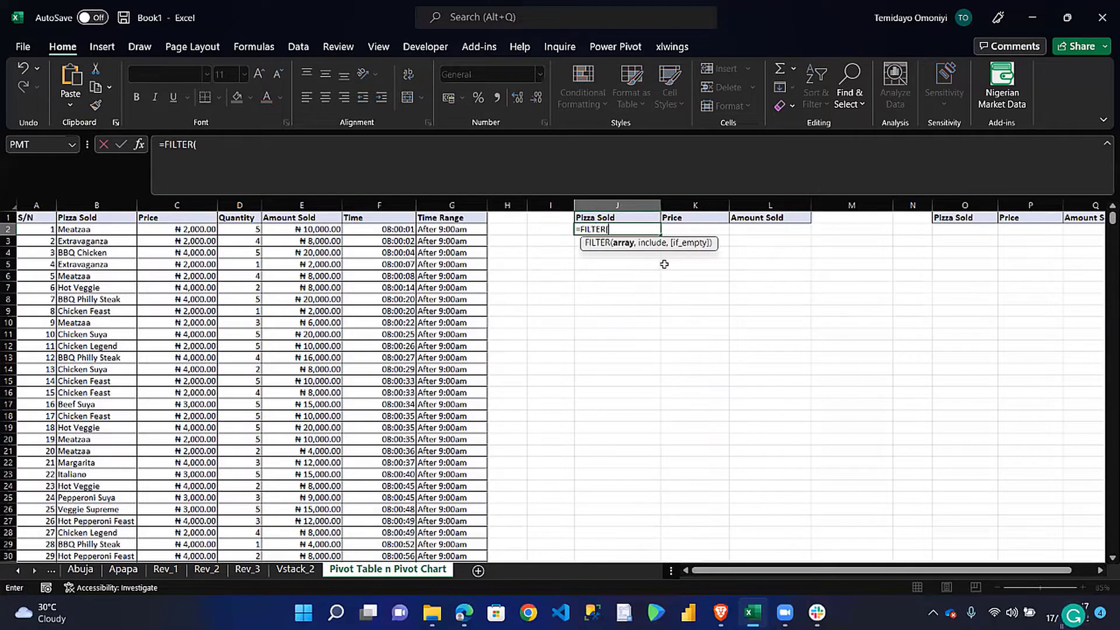
{"action": "left_click", "coordinate": [434, 230]}
{"action": "key", "text": "ctrl+shift+Left"}
{"action": "key", "text": "ctrl+shift+Down"}
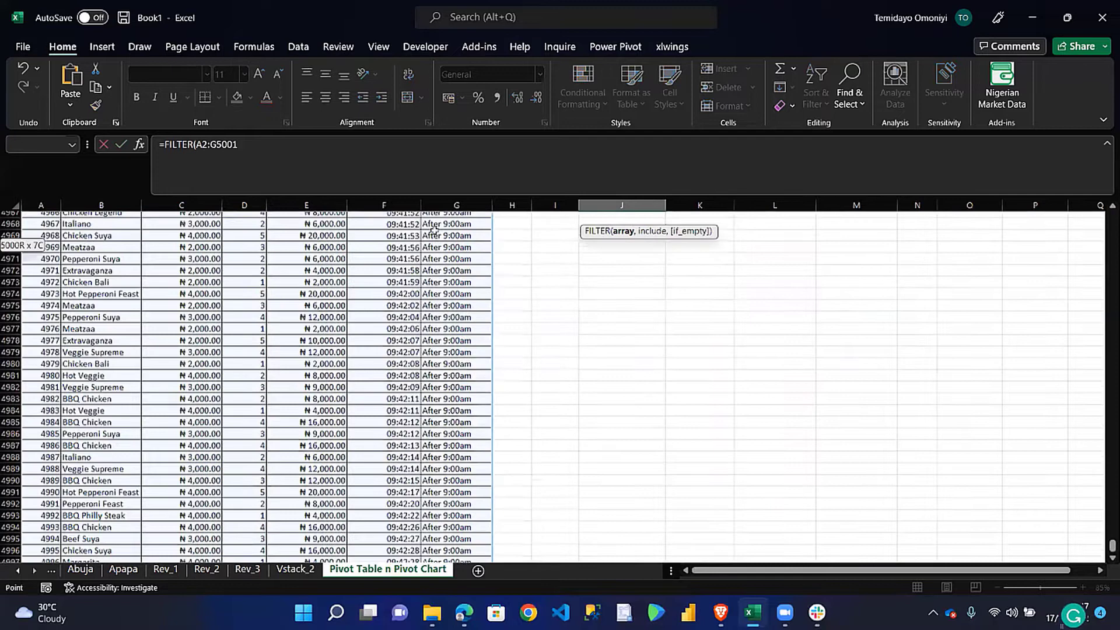
{"action": "type", "text": ","}
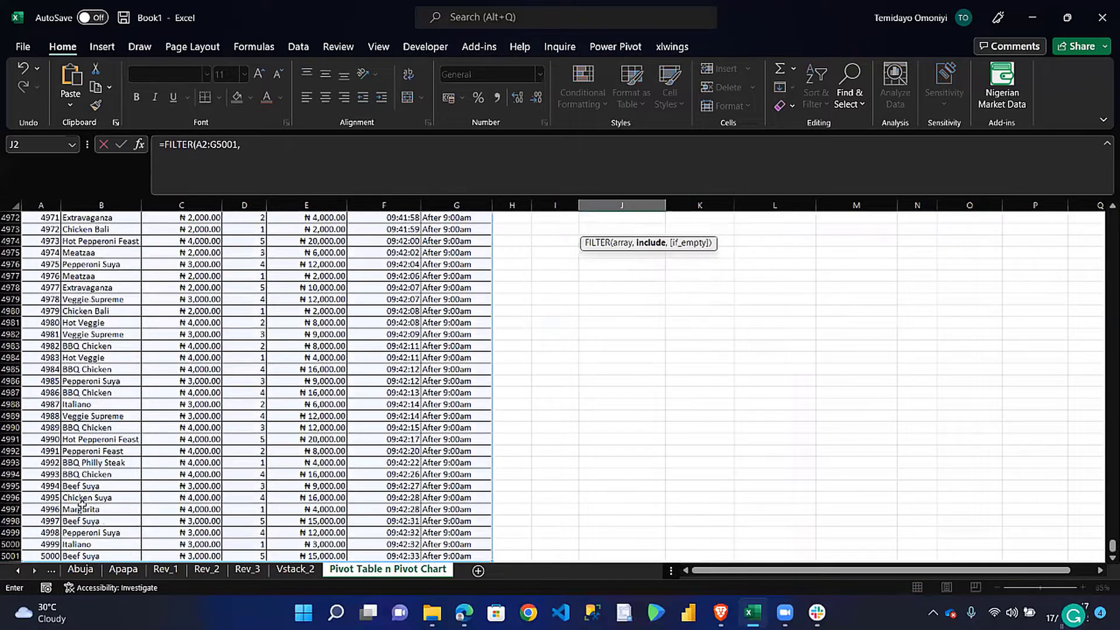
{"action": "left_click", "coordinate": [85, 557]}
{"action": "key", "text": "ctrl+shift+Up"}
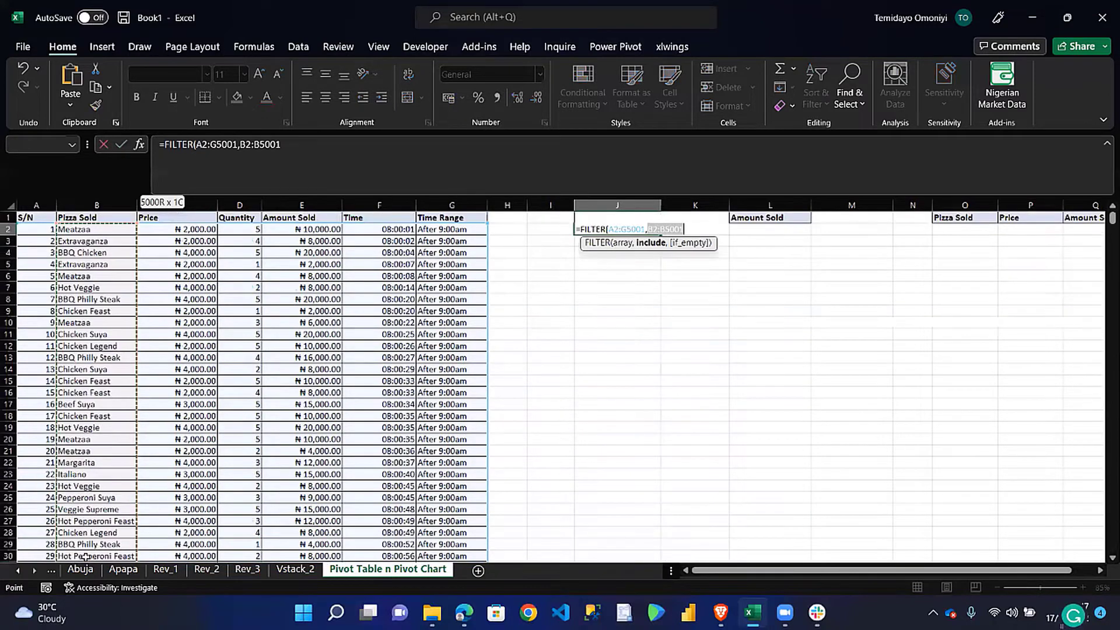
{"action": "type", "text": "="}
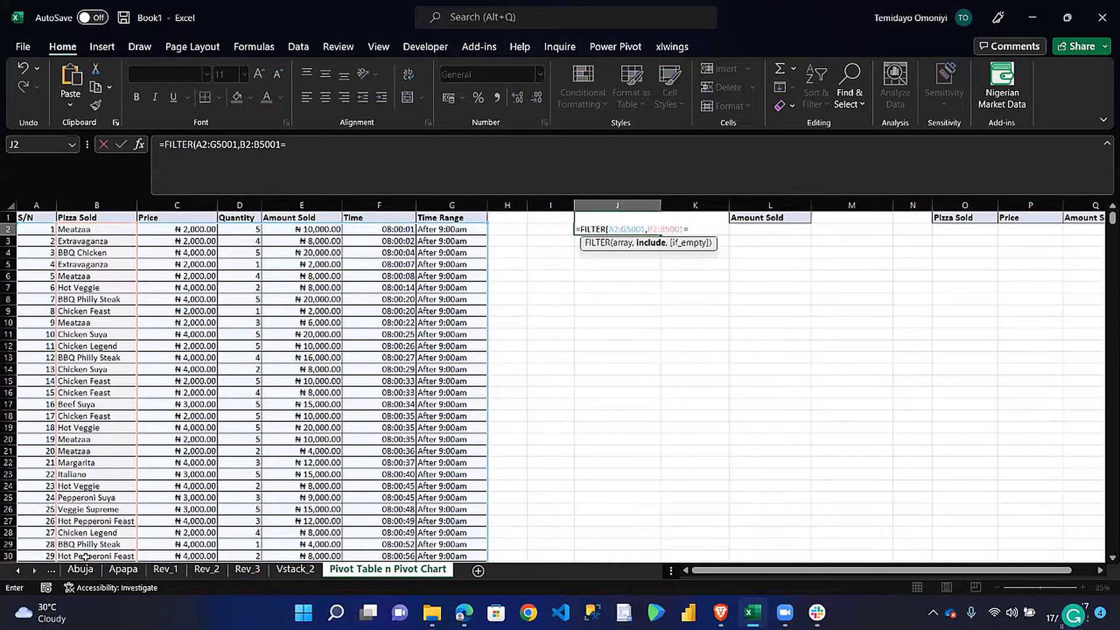
{"action": "type", "text": "\"Meatzaa\")"}
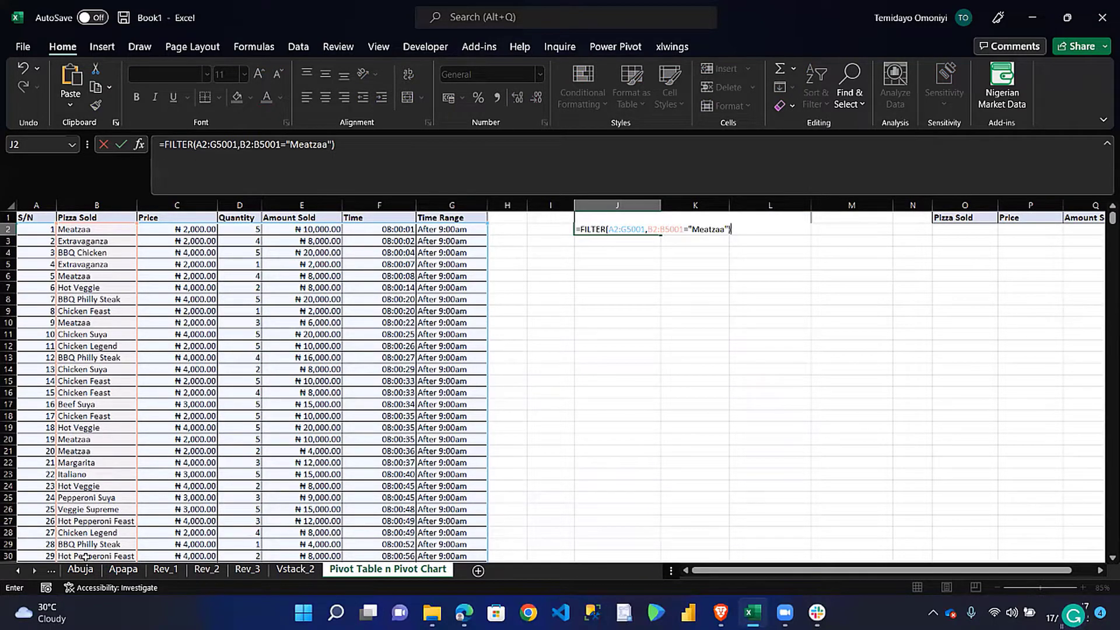
{"action": "key", "text": "Return"}
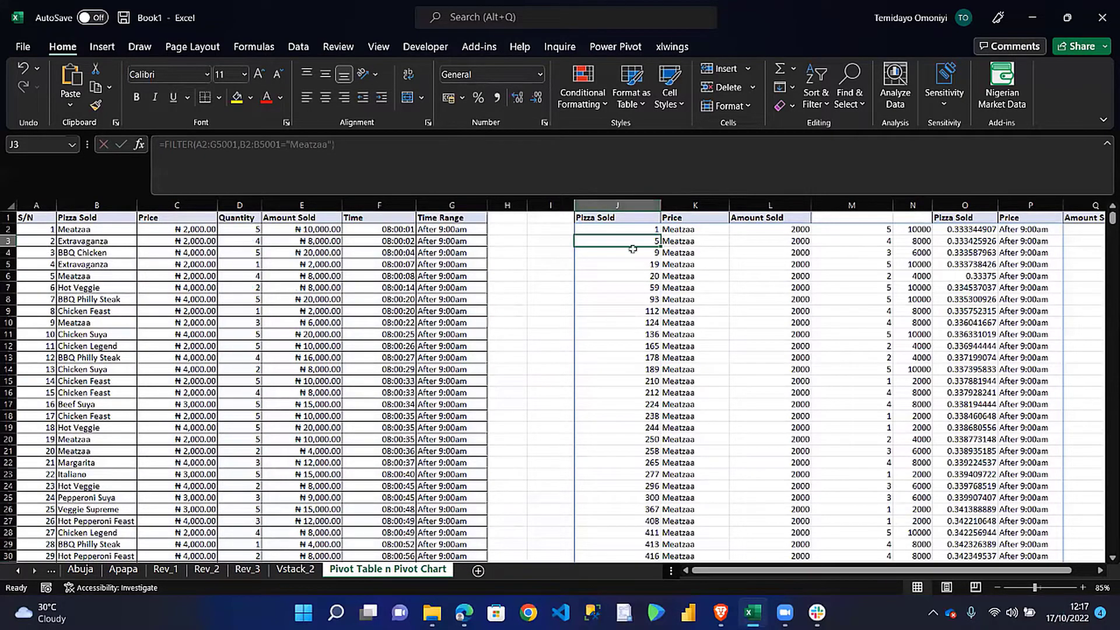
Step: Inspect the Meatzaa spill across columns K to P, then select J2 and the spilled area
{"action": "left_click", "coordinate": [684, 231]}
{"action": "left_click", "coordinate": [615, 228]}
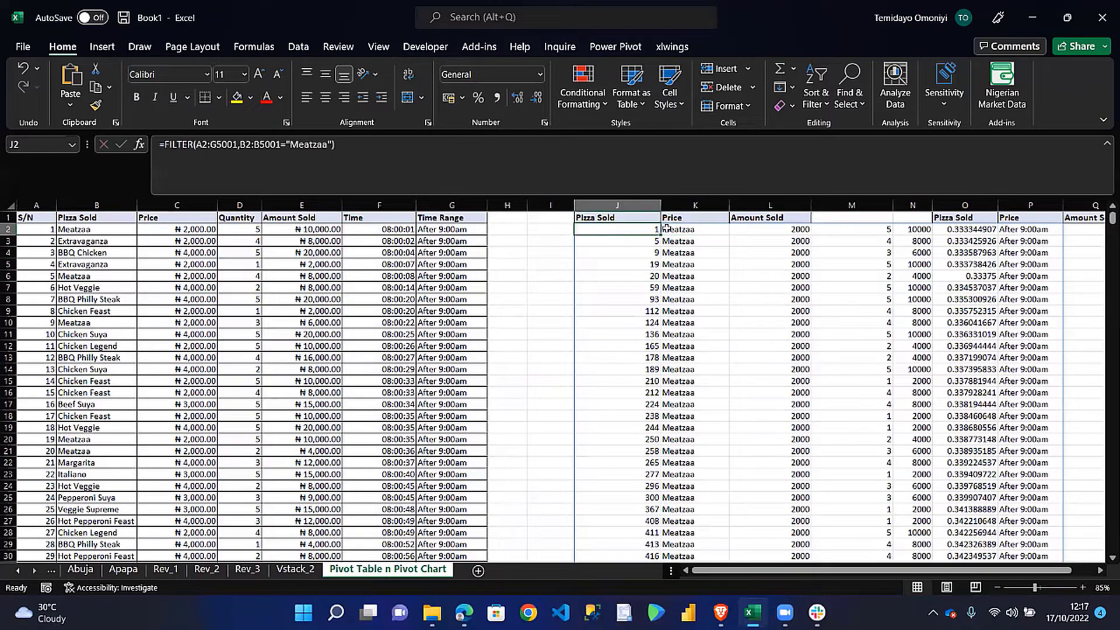
{"action": "left_click", "coordinate": [673, 229]}
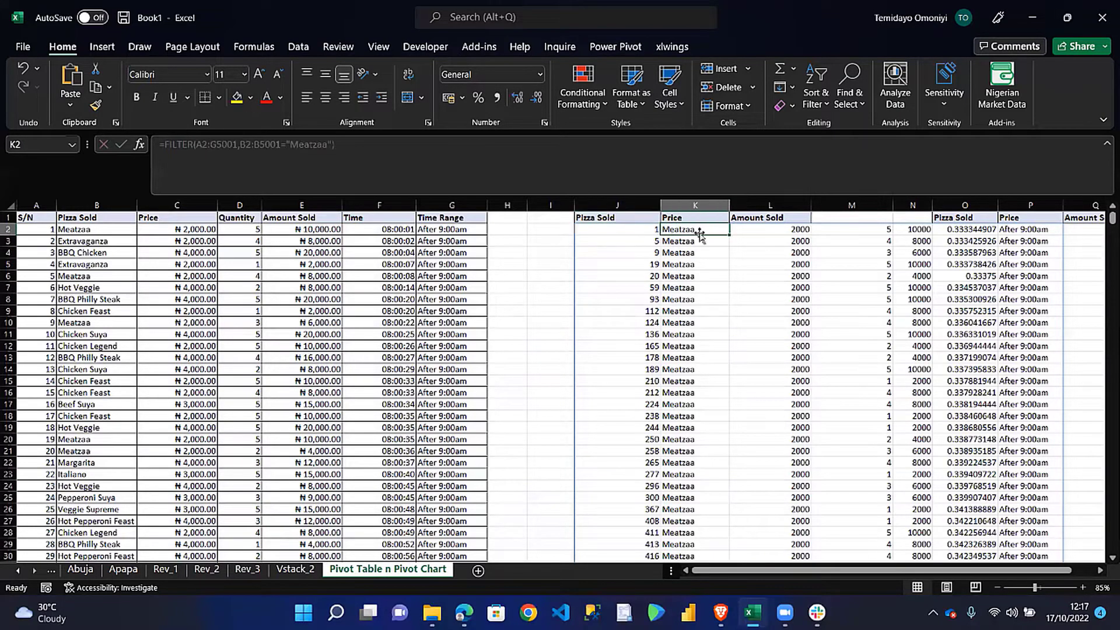
{"action": "left_click", "coordinate": [764, 231]}
{"action": "left_click", "coordinate": [870, 229]}
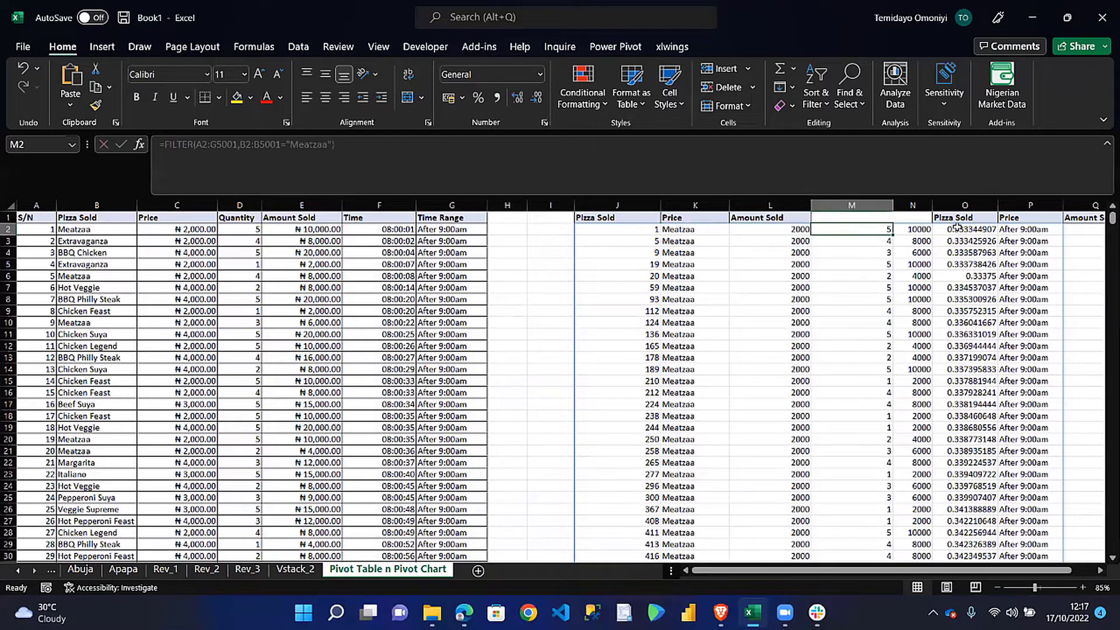
{"action": "left_click", "coordinate": [953, 228]}
{"action": "left_click", "coordinate": [1024, 228]}
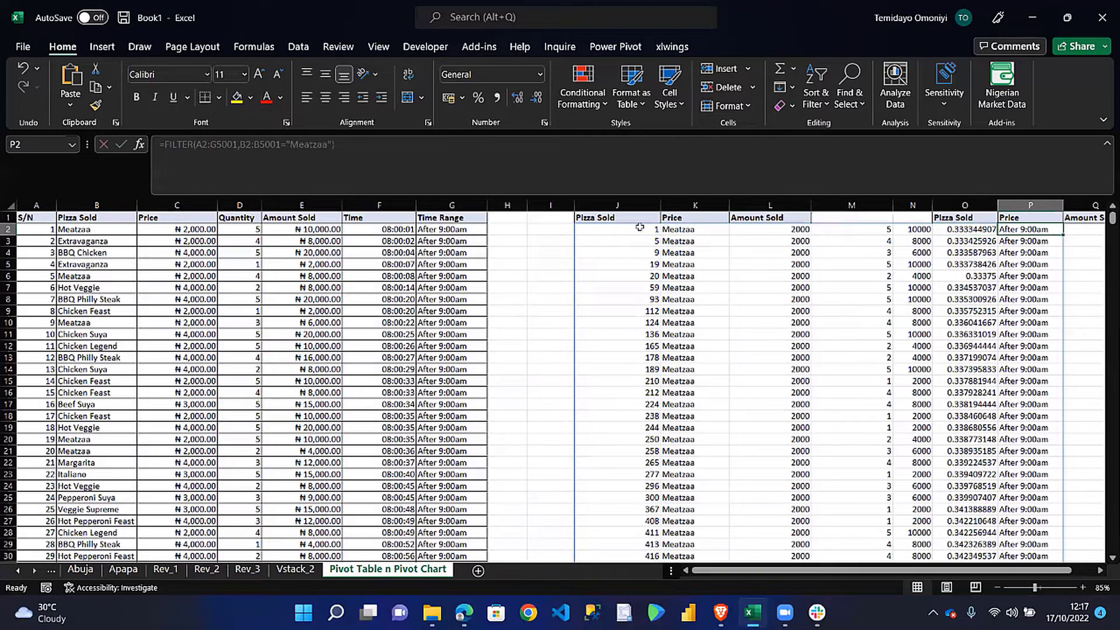
{"action": "left_click", "coordinate": [620, 231]}
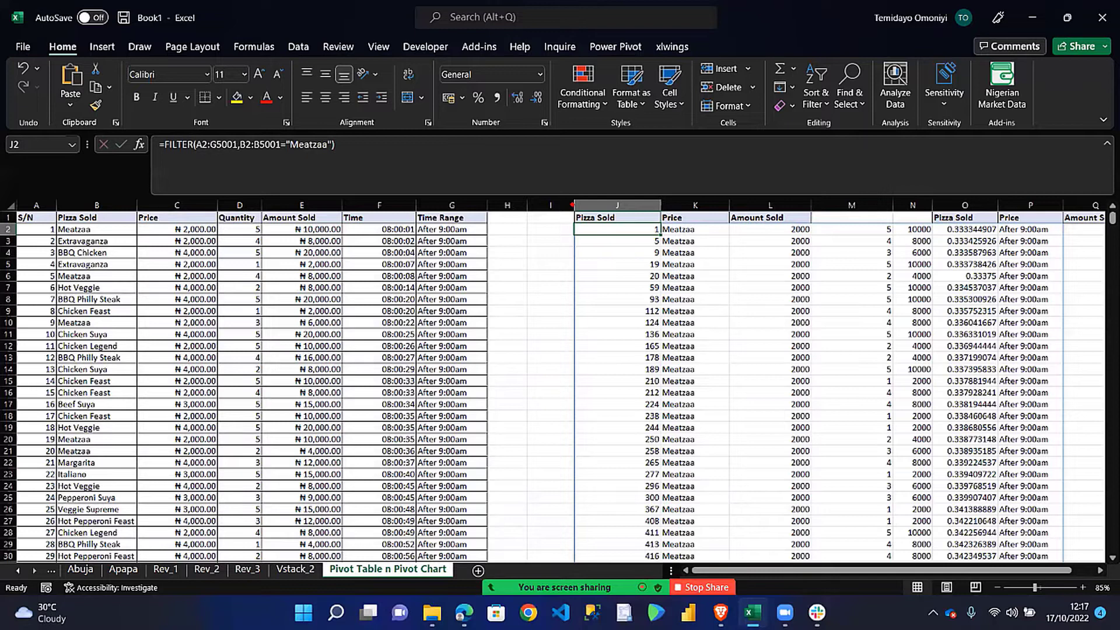
{"action": "mouse_move", "coordinate": [572, 204]}
{"action": "left_mouse_down"}
{"action": "mouse_move", "coordinate": [811, 239]}
{"action": "mouse_move", "coordinate": [812, 374]}
{"action": "left_mouse_up"}
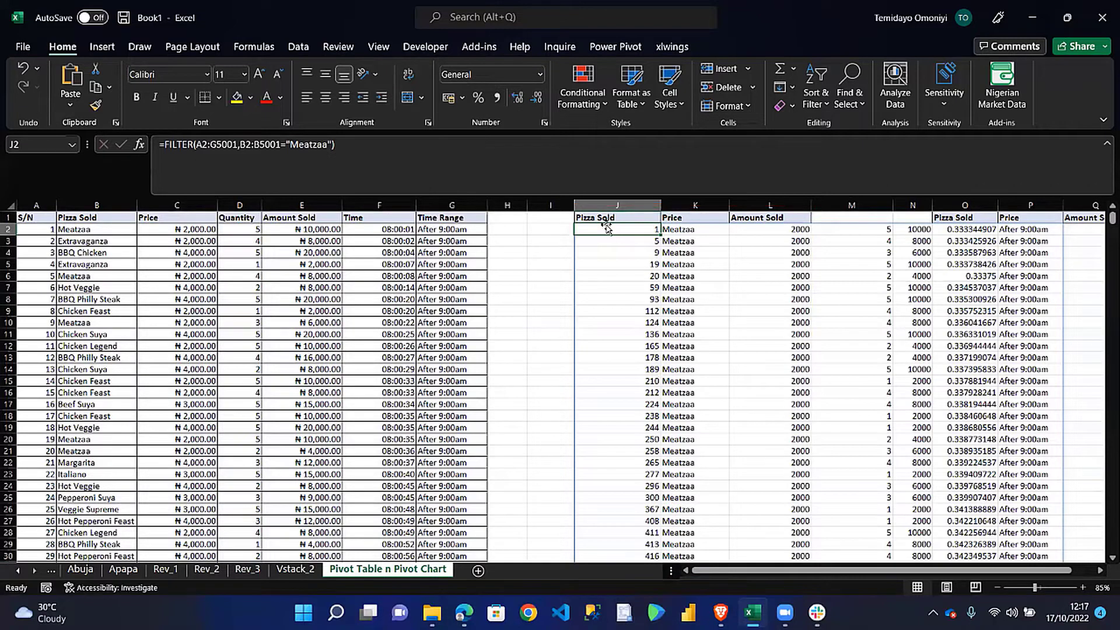
Step: Delete J2's FILTER formula, then undo to restore the Meatzaa FILTER
{"action": "key", "text": "Delete"}
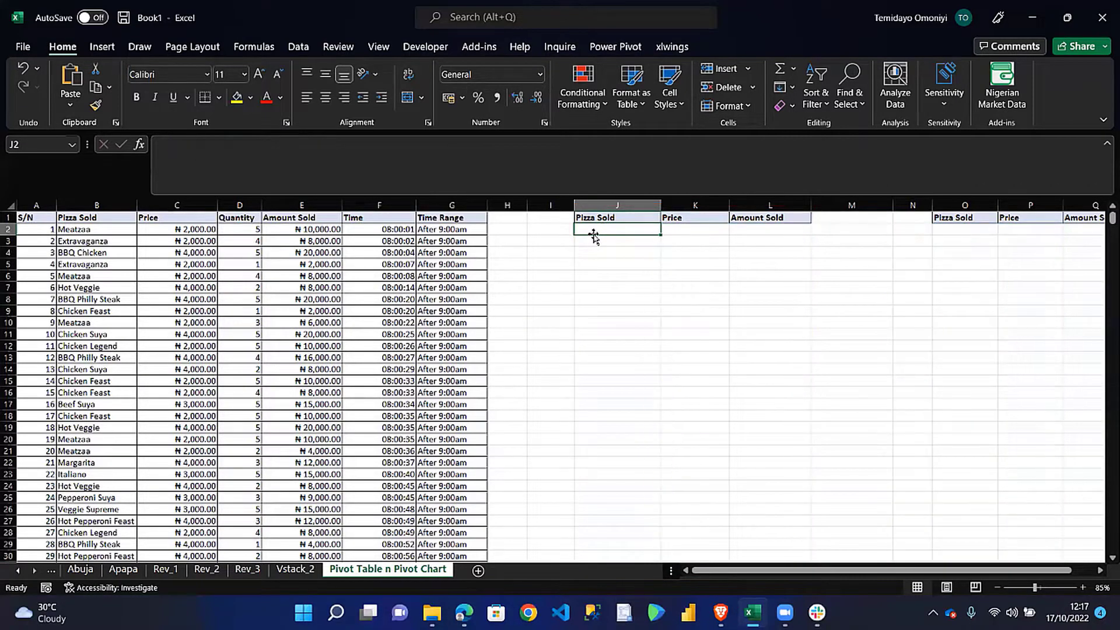
{"action": "type", "text": "="}
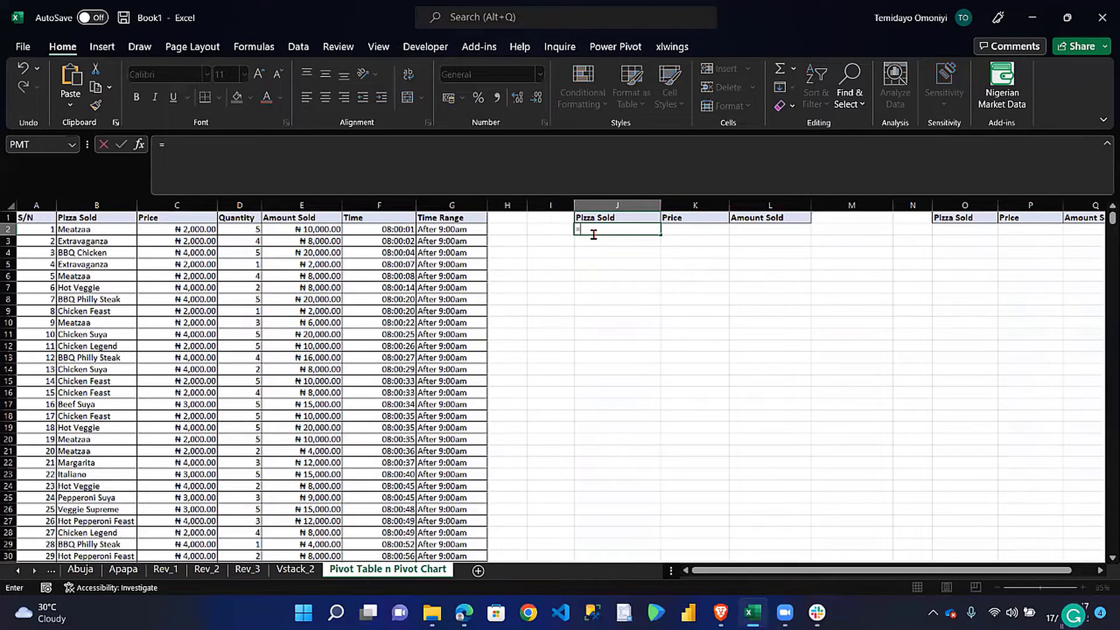
{"action": "key", "text": "Escape"}
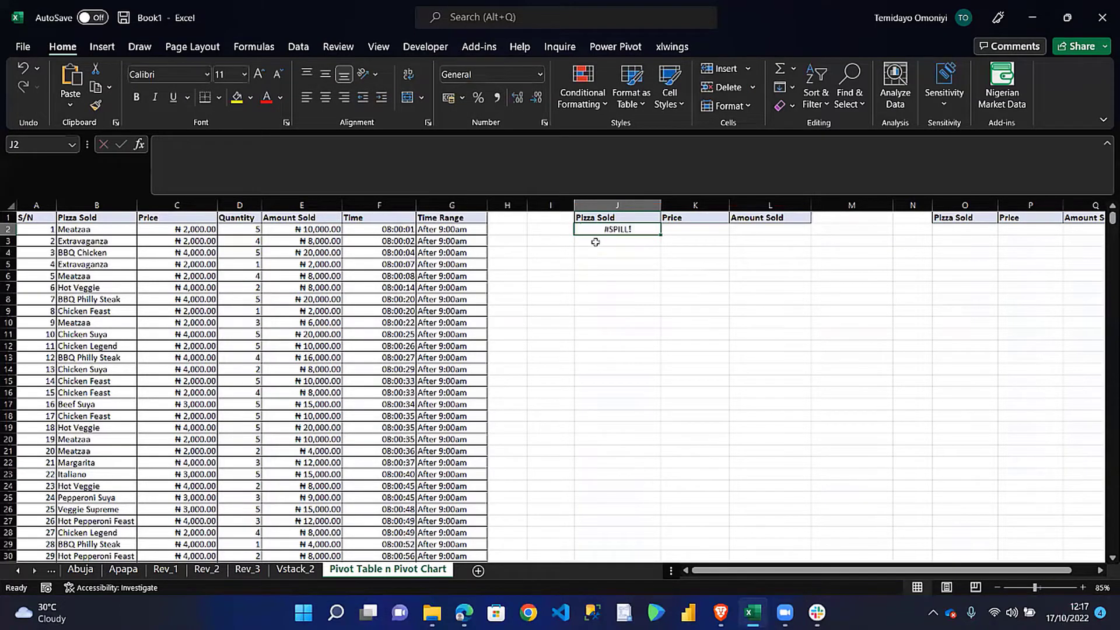
{"action": "key", "text": "ctrl+z"}
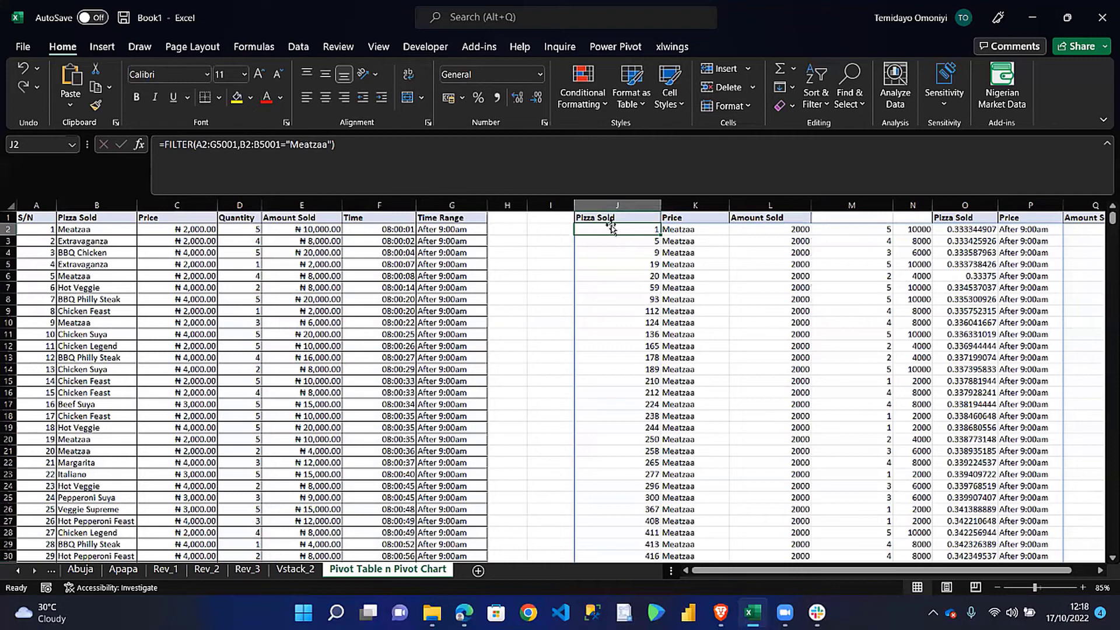
Step: Wrap J2 as =FILTER(FILTER(A2:G5001,B2:B5001="Meatzaa"),{0,1,1,0,1,0,0}) to keep pizza, price and amount
{"action": "left_click", "coordinate": [164, 144]}
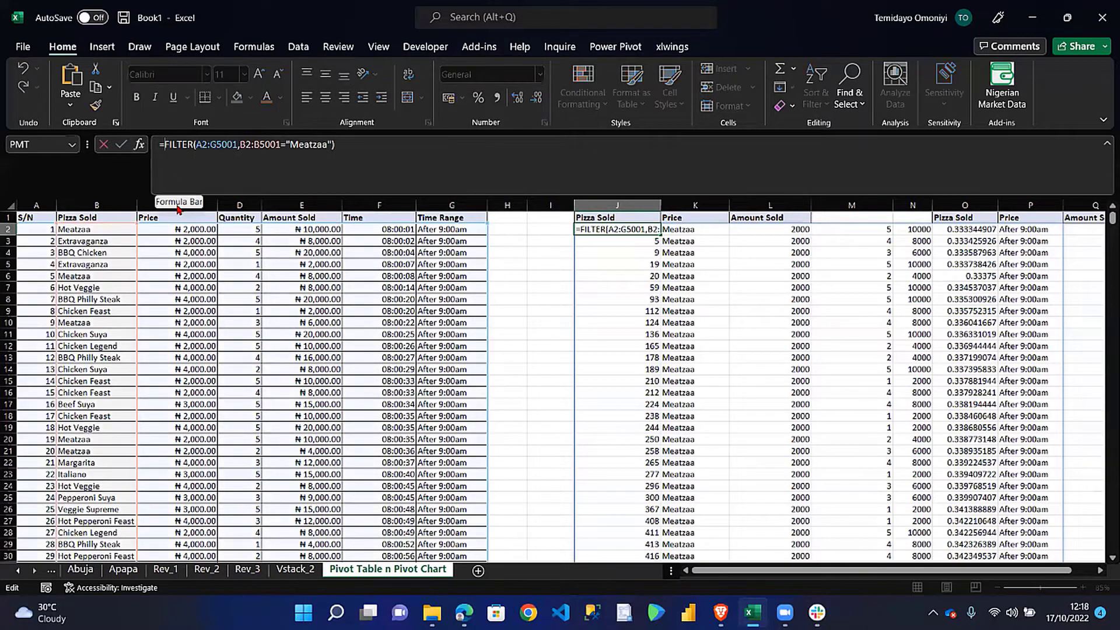
{"action": "type", "text": "fi"}
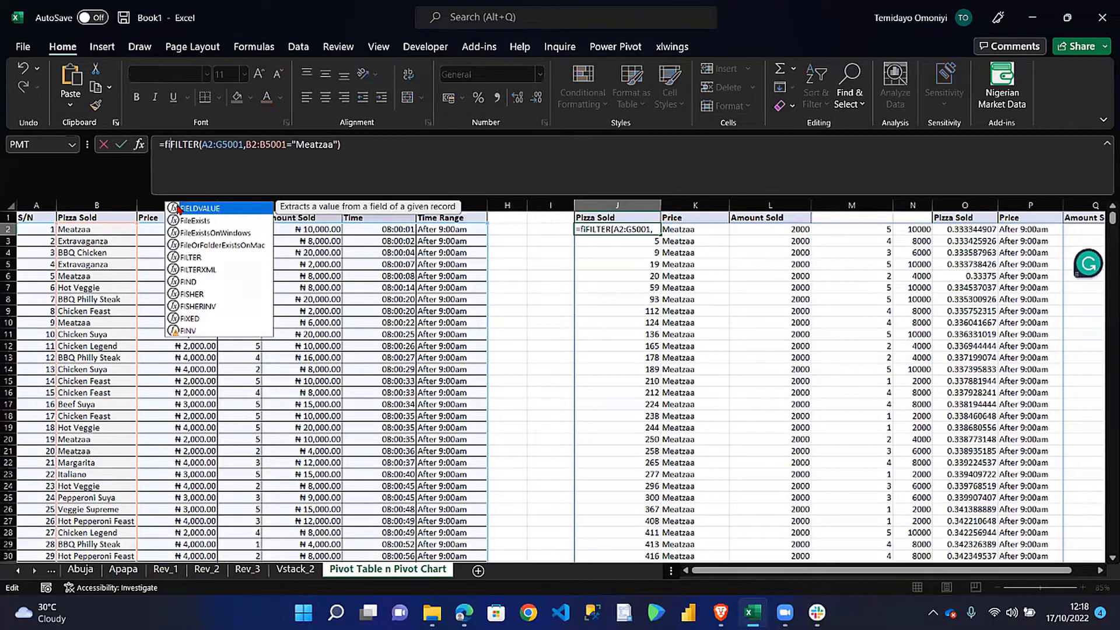
{"action": "type", "text": "lt"}
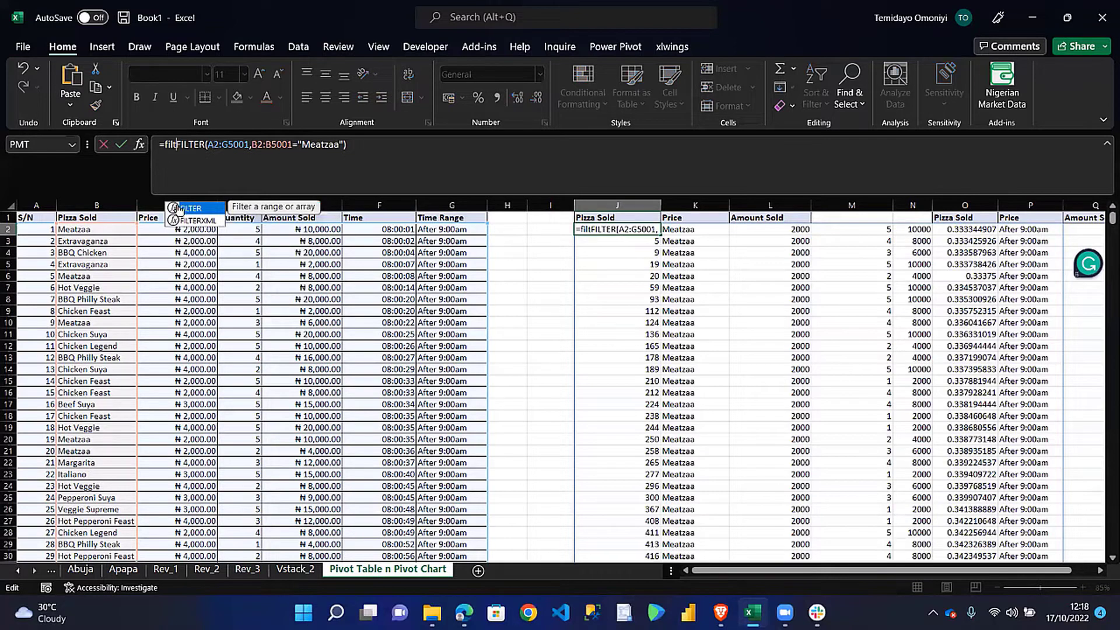
{"action": "double_click", "coordinate": [179, 209]}
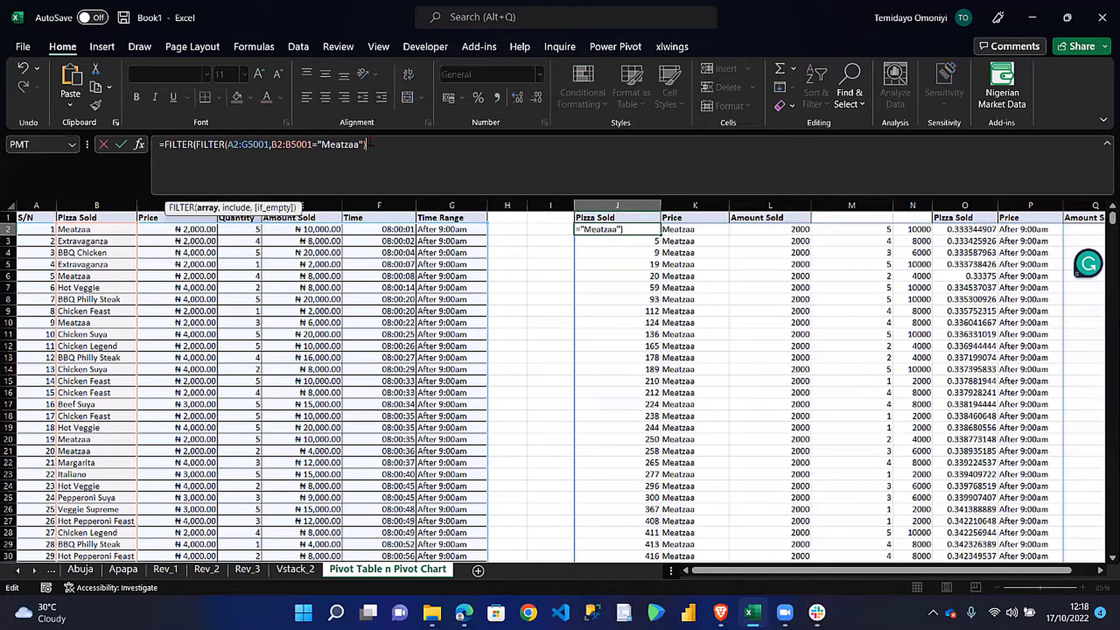
{"action": "type", "text": ","}
{"action": "type", "text": "{0,1,1,"}
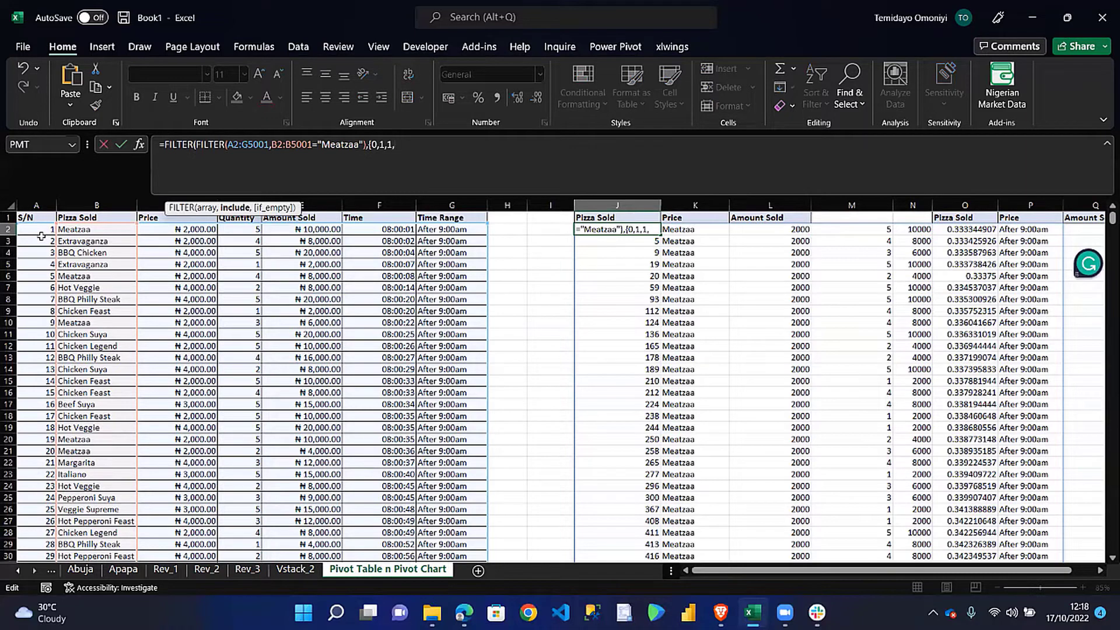
{"action": "type", "text": "0,1,0,0"}
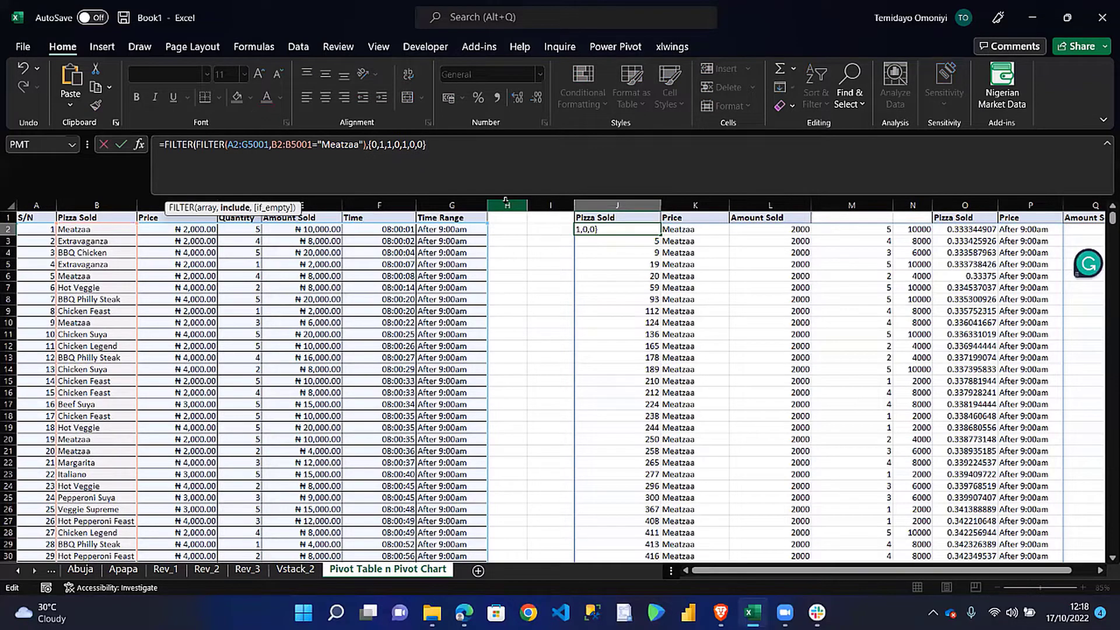
{"action": "type", "text": ")"}
{"action": "key", "text": "Return"}
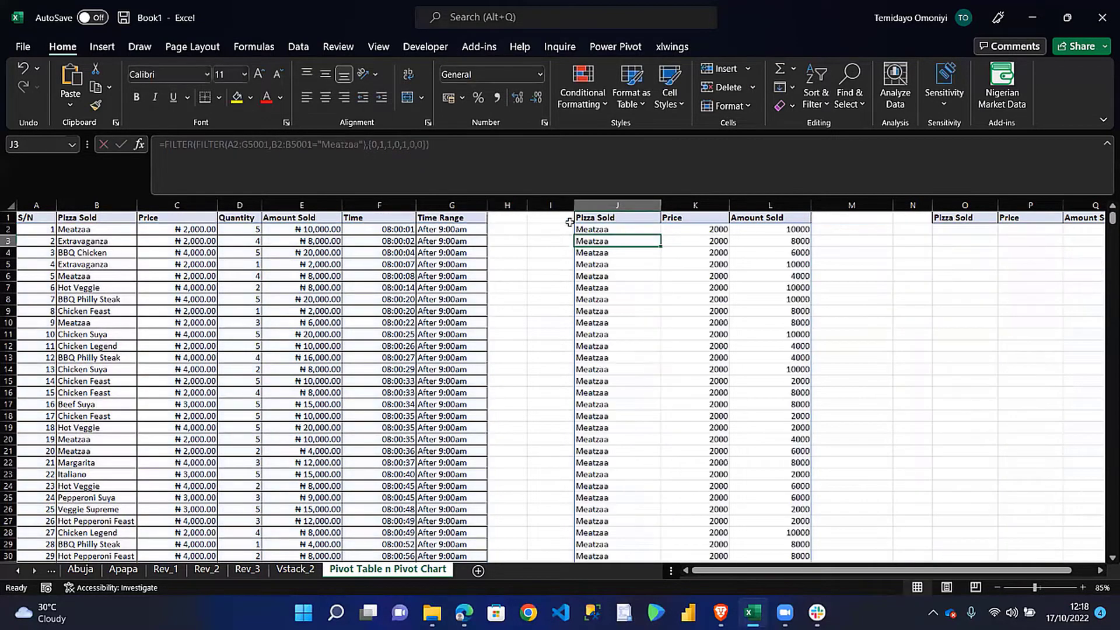
{"action": "left_click", "coordinate": [614, 231]}
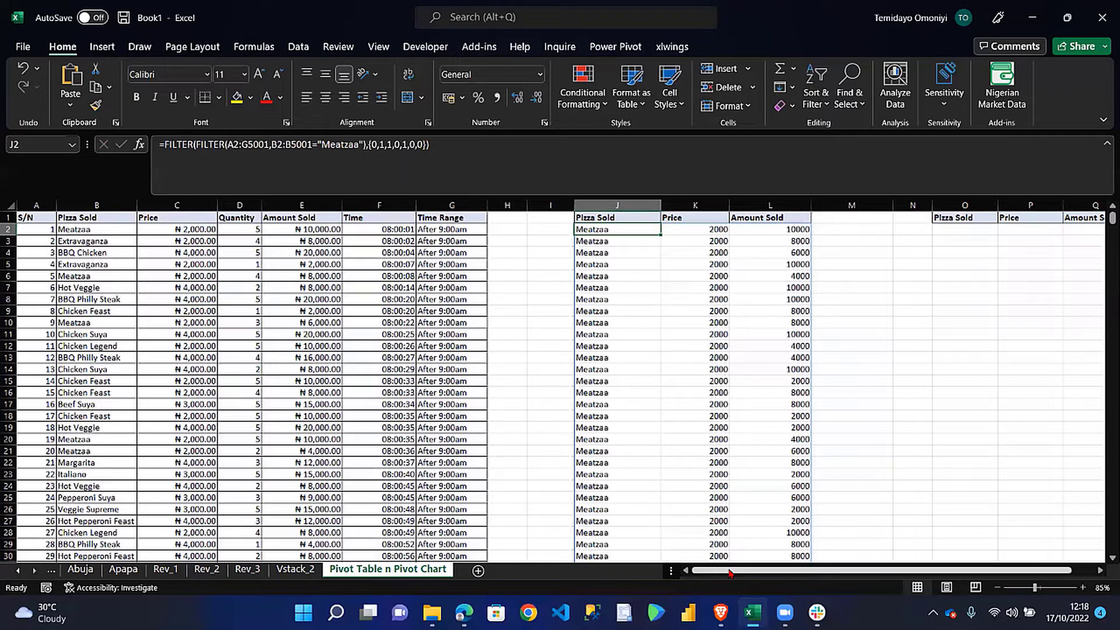
{"action": "left_click_drag", "start_coordinate": [729, 573], "coordinate": [751, 573]}
Step: Start a FILTER formula in O2 over the data range A2:G5001
{"action": "left_click", "coordinate": [902, 239]}
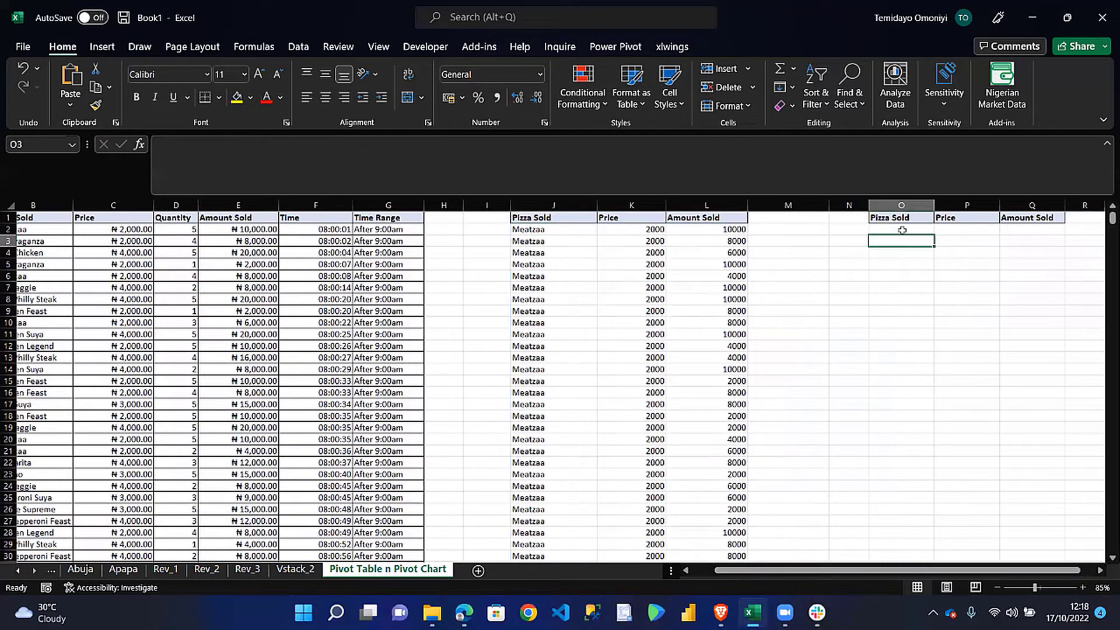
{"action": "left_click", "coordinate": [902, 230]}
{"action": "type", "text": "=filt"}
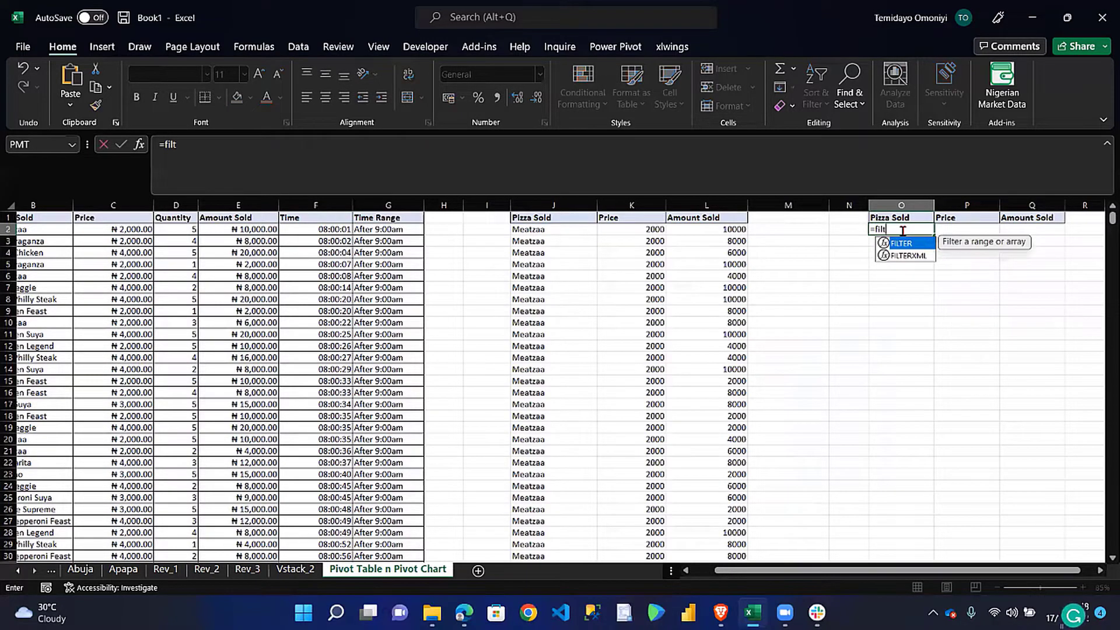
{"action": "key", "text": "Tab"}
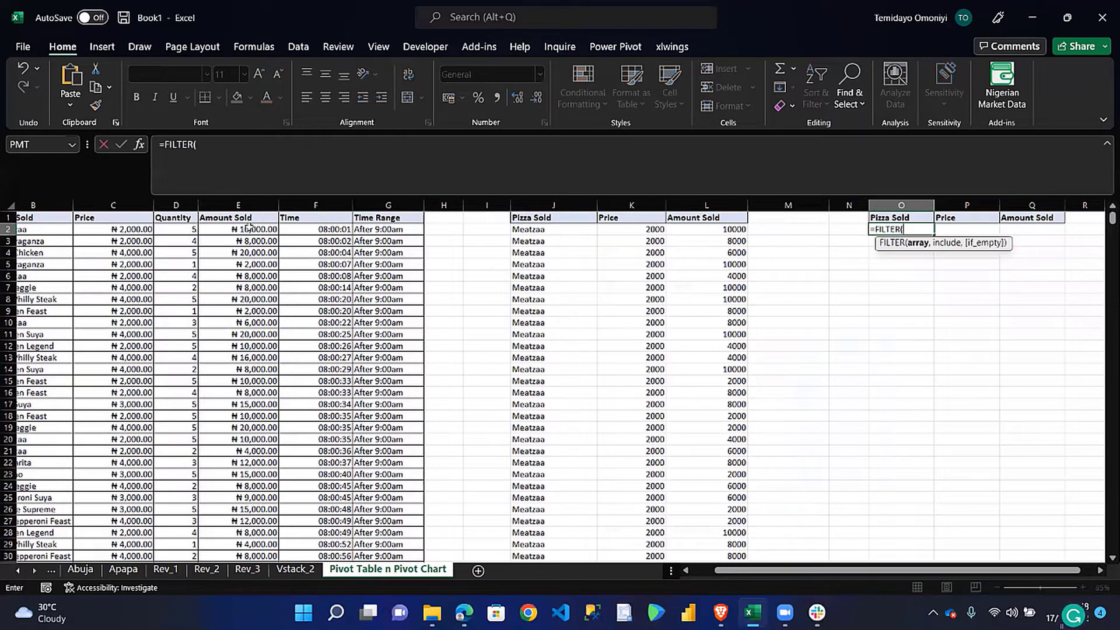
{"action": "left_click", "coordinate": [381, 229]}
{"action": "key", "text": "ctrl+shift+Left"}
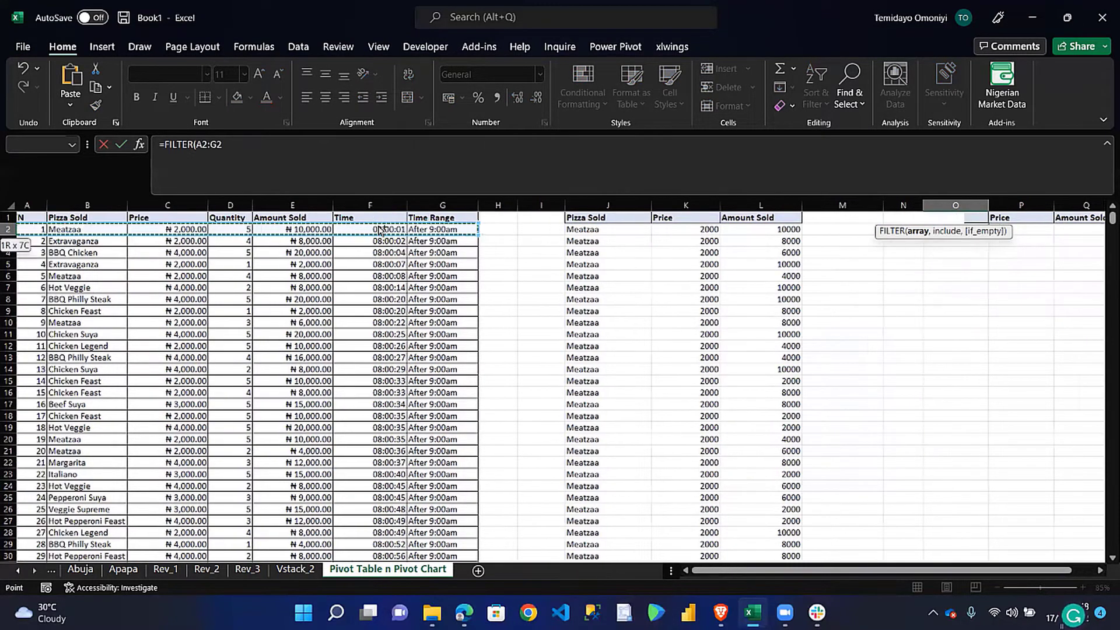
{"action": "key", "text": "ctrl+shift+Down"}
{"action": "type", "text": ","}
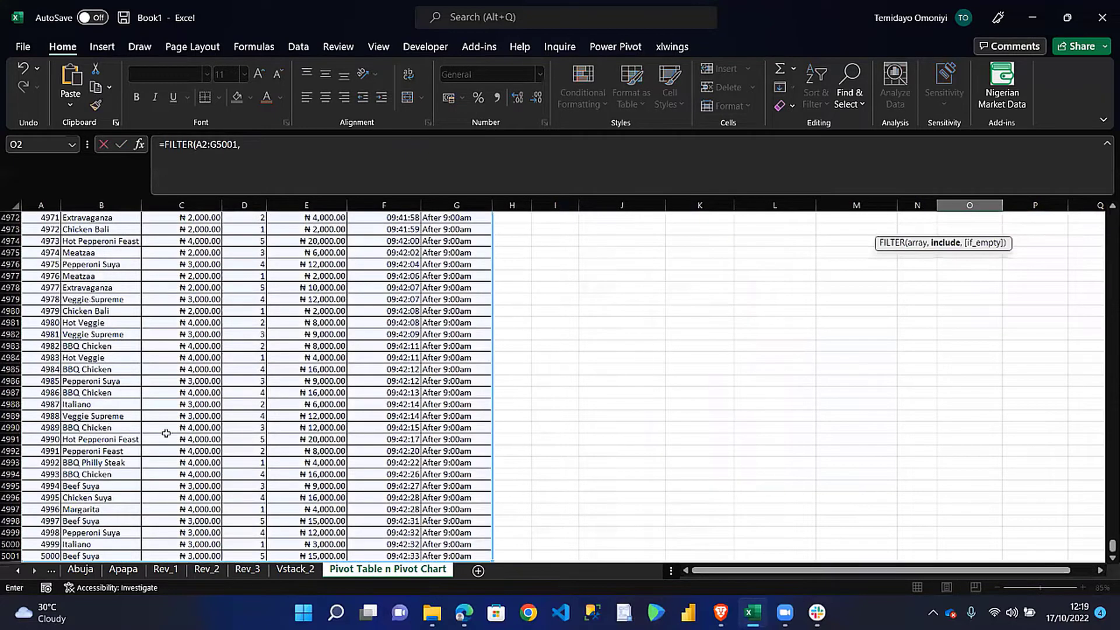
Step: Add the criterion B2:B5001="Meatzaa" and the if-empty text "Not Available", closing the formula
{"action": "left_click", "coordinate": [70, 556]}
{"action": "key", "text": "ctrl+shift+Up"}
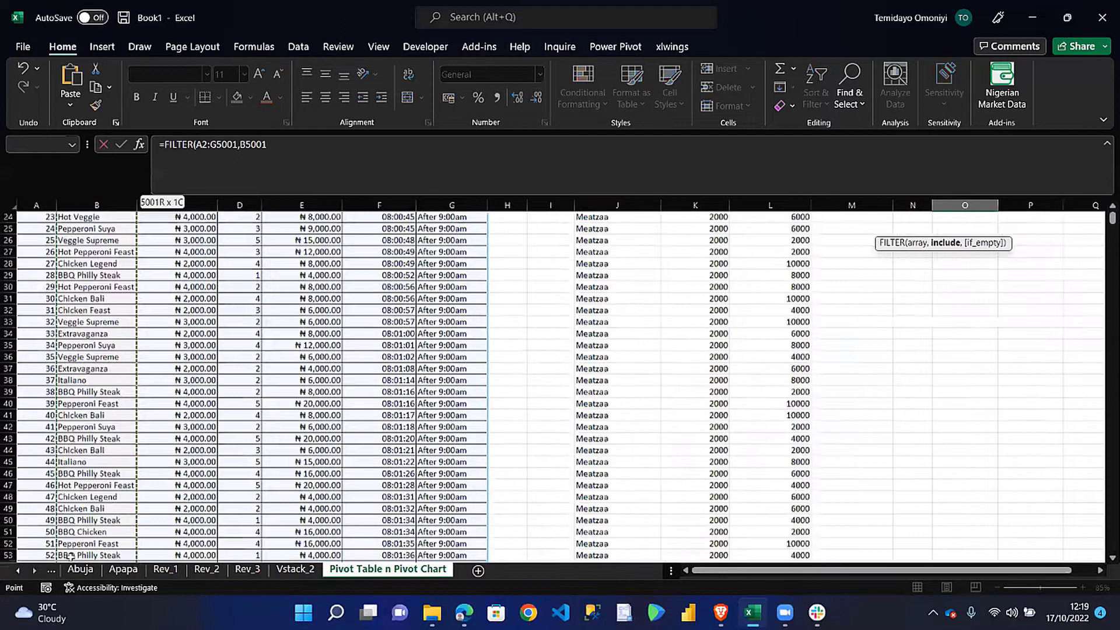
{"action": "key", "text": "shift+Down"}
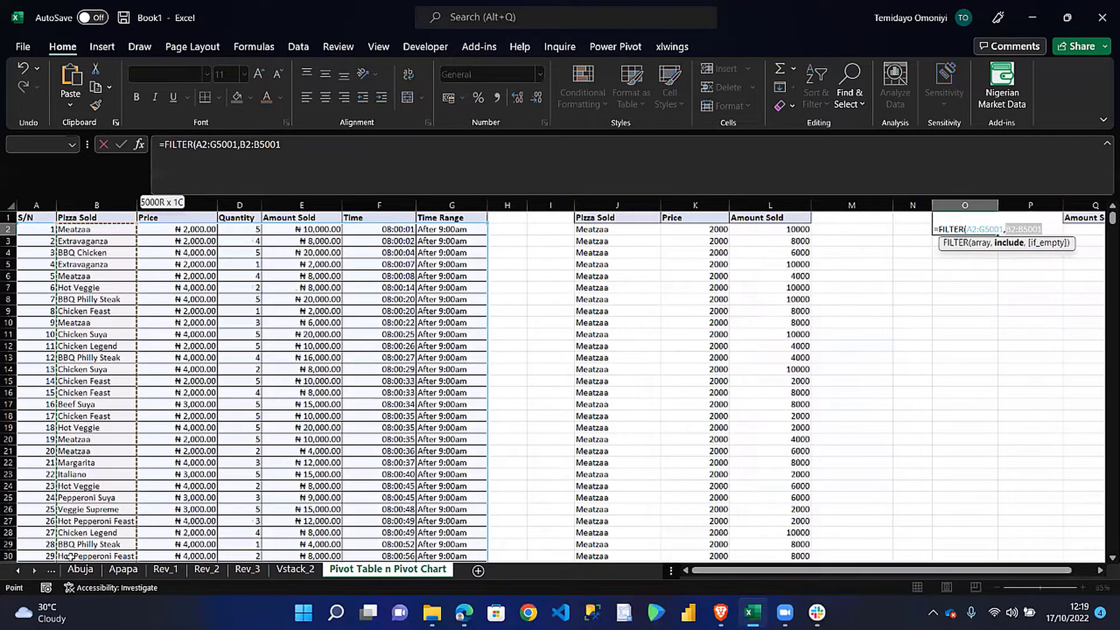
{"action": "type", "text": "="}
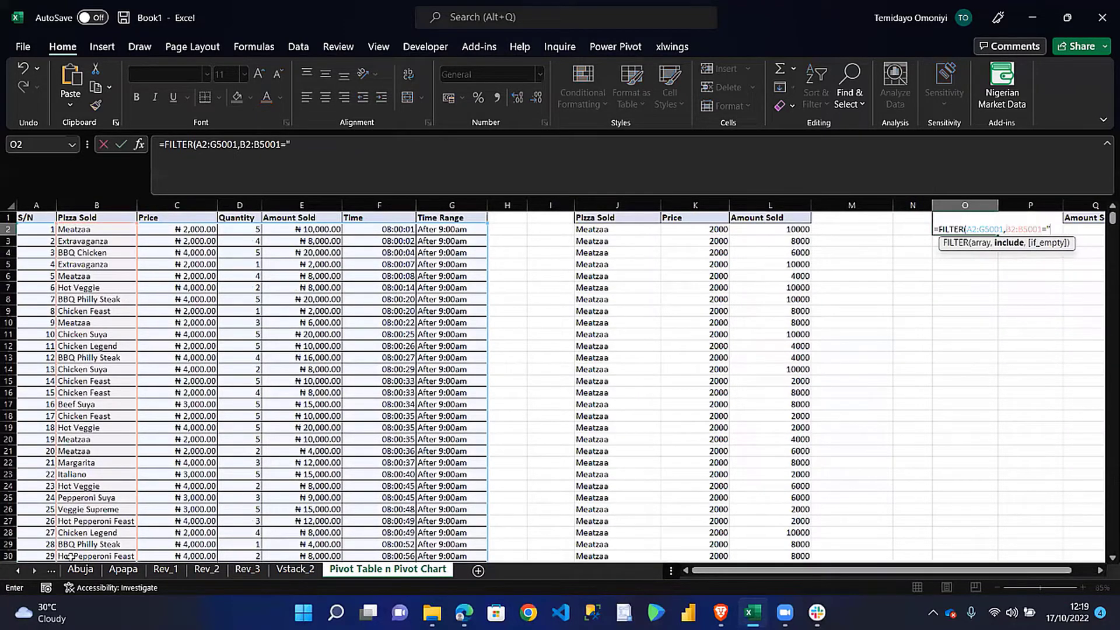
{"action": "type", "text": "\"Meatz"}
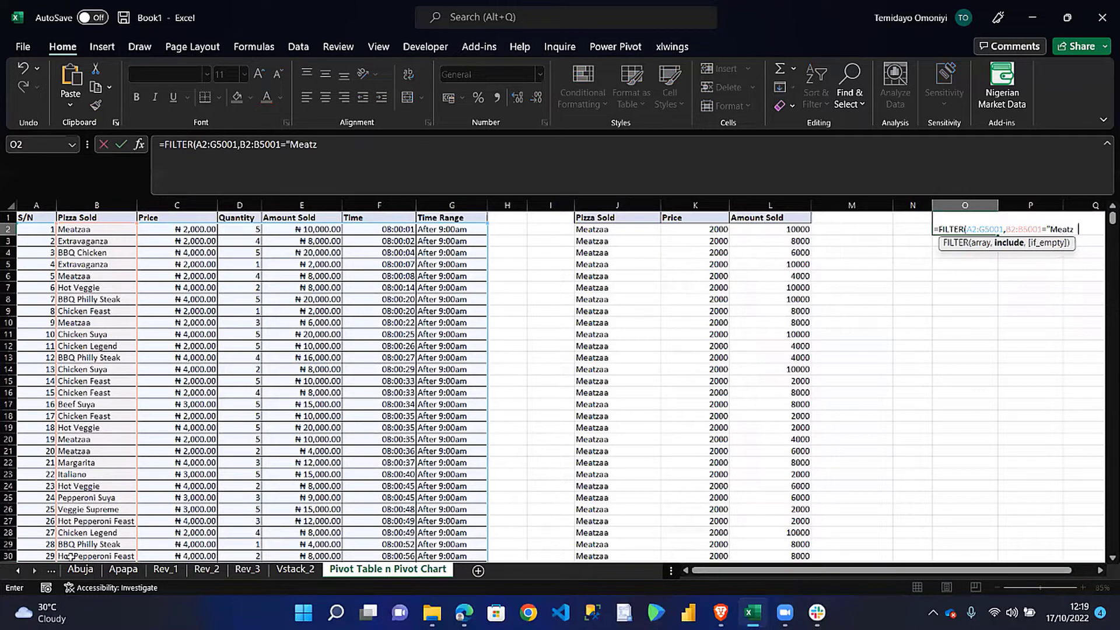
{"action": "type", "text": "aa\""}
{"action": "type", "text": ","}
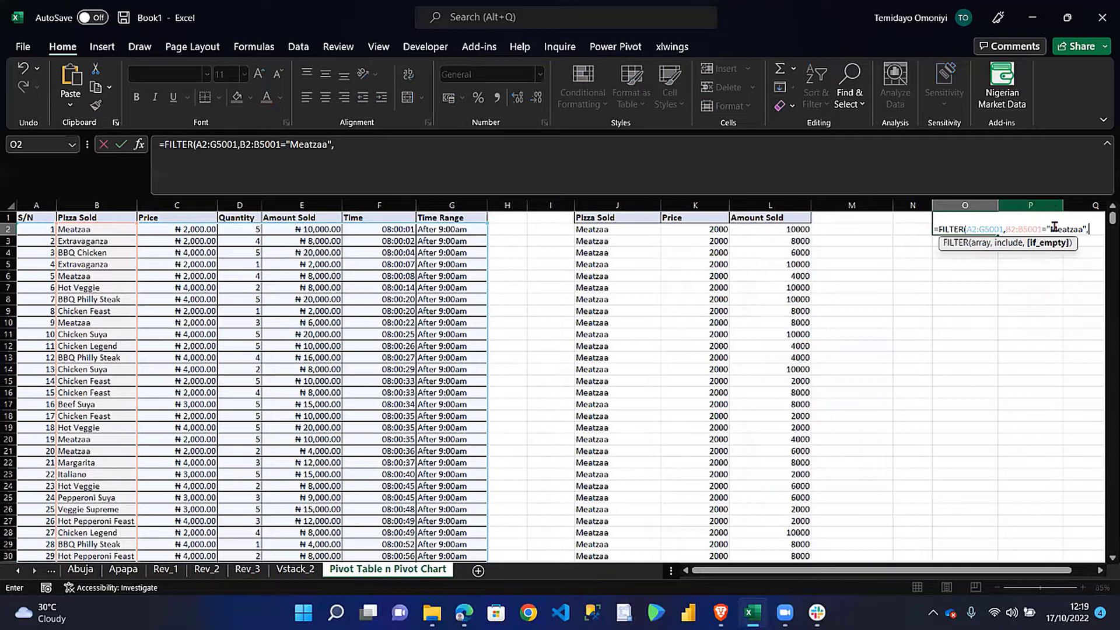
{"action": "type", "text": "\""}
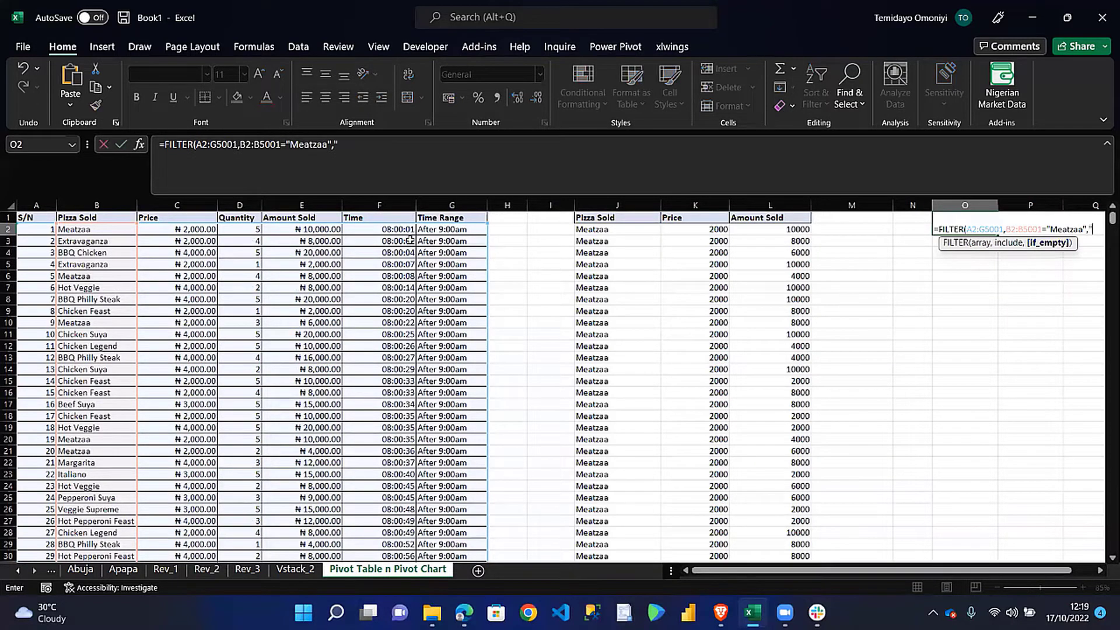
{"action": "type", "text": "Not Ava"}
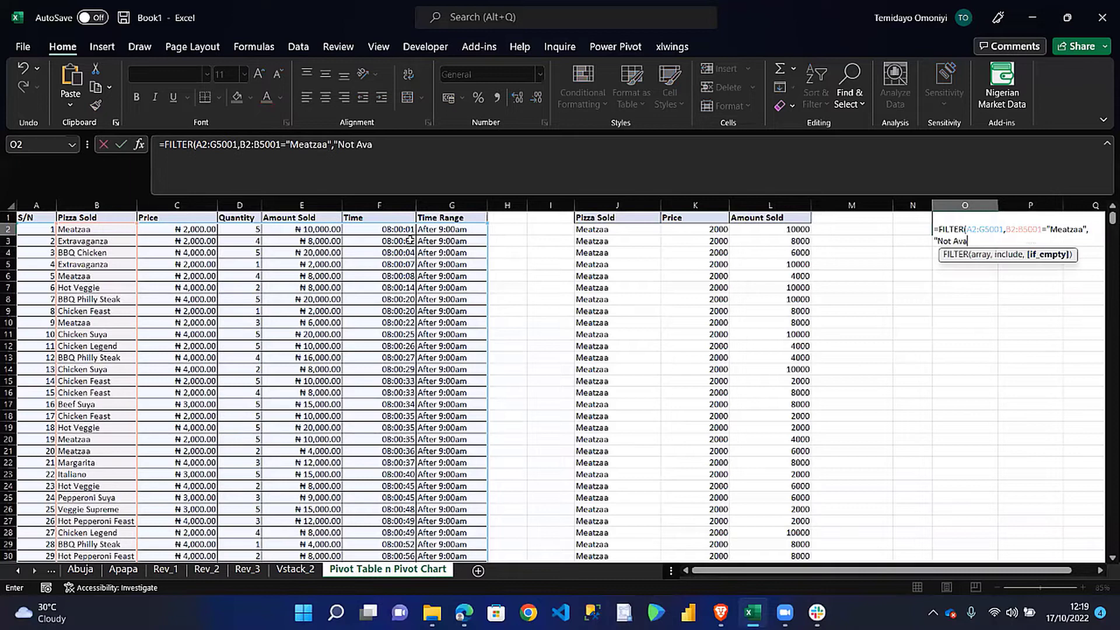
{"action": "type", "text": "ilable"}
{"action": "left_click", "coordinate": [404, 148]}
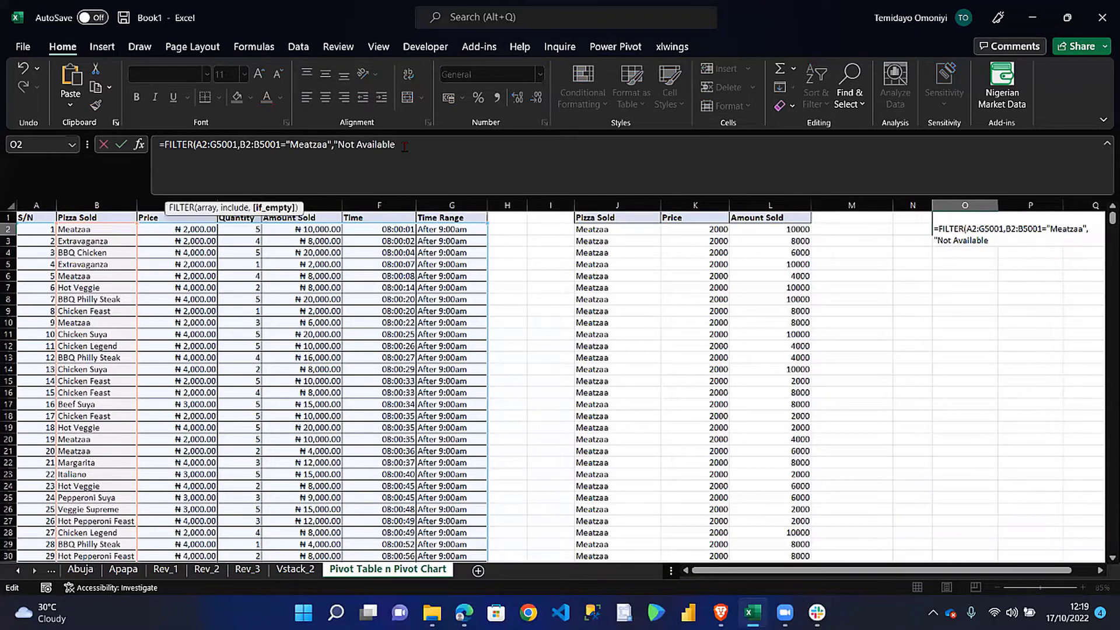
{"action": "type", "text": "\")"}
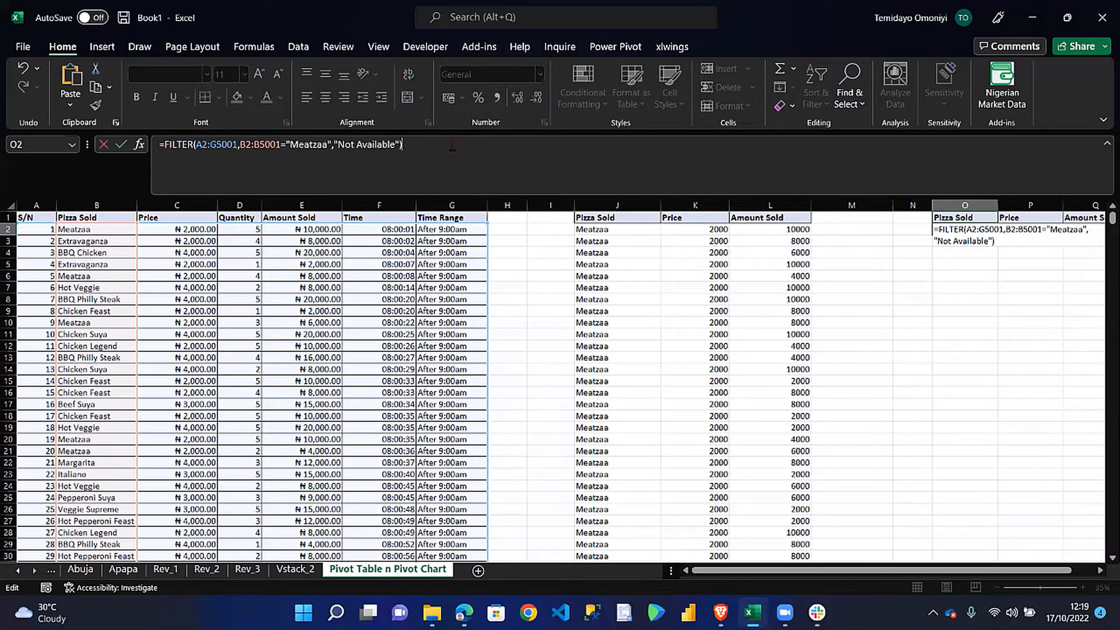
Step: Commit the O2 FILTER formula and reselect O2
{"action": "key", "text": "Return"}
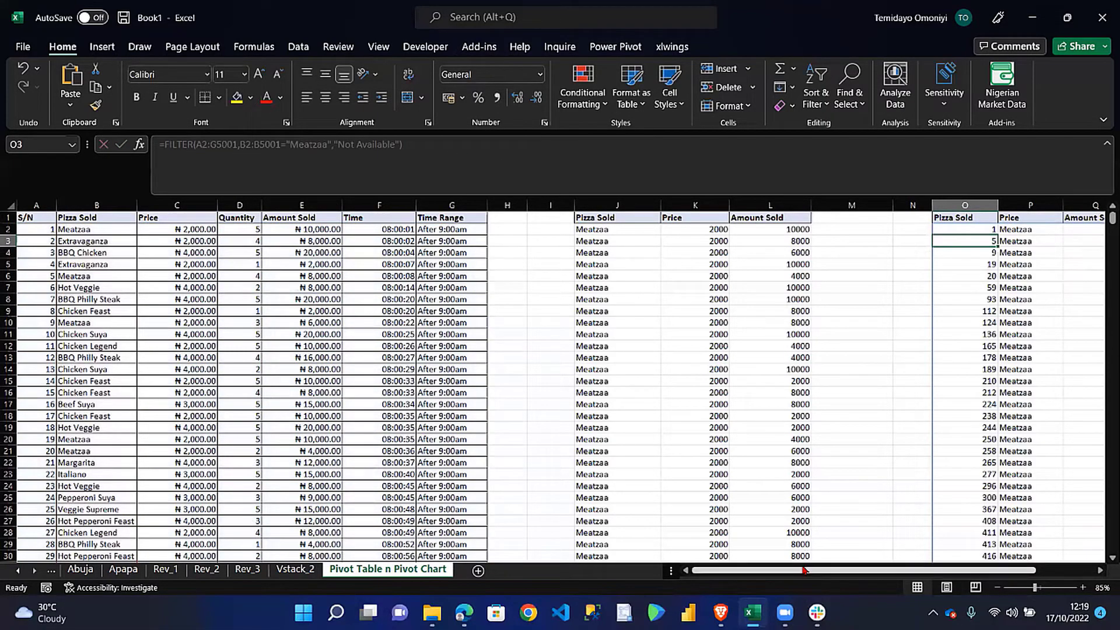
{"action": "left_click_drag", "start_coordinate": [804, 570], "coordinate": [864, 570]}
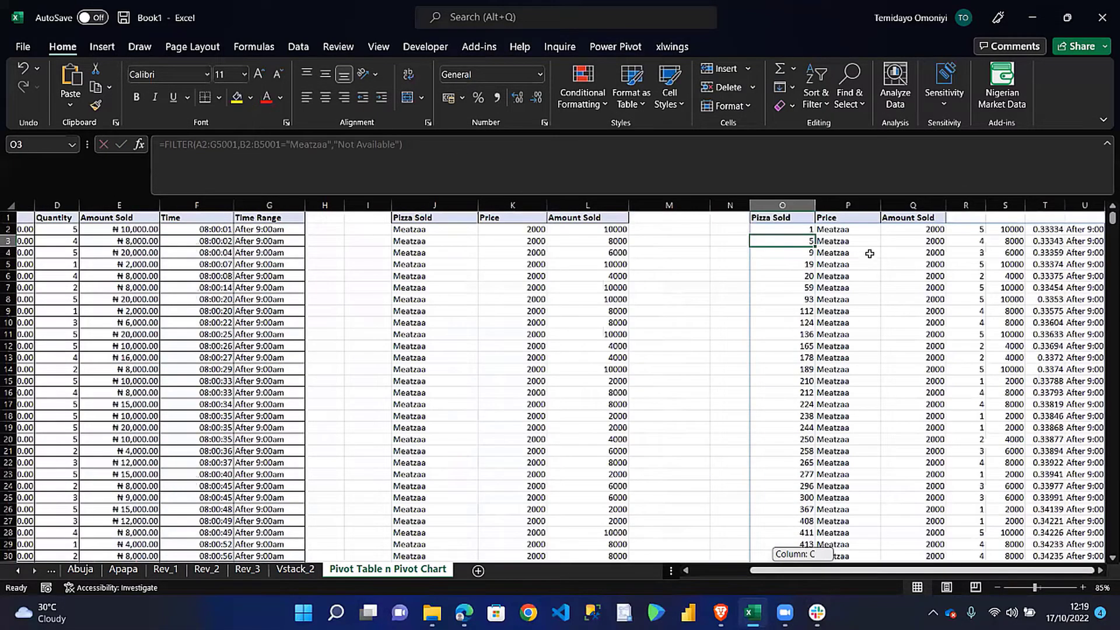
{"action": "left_click", "coordinate": [783, 228]}
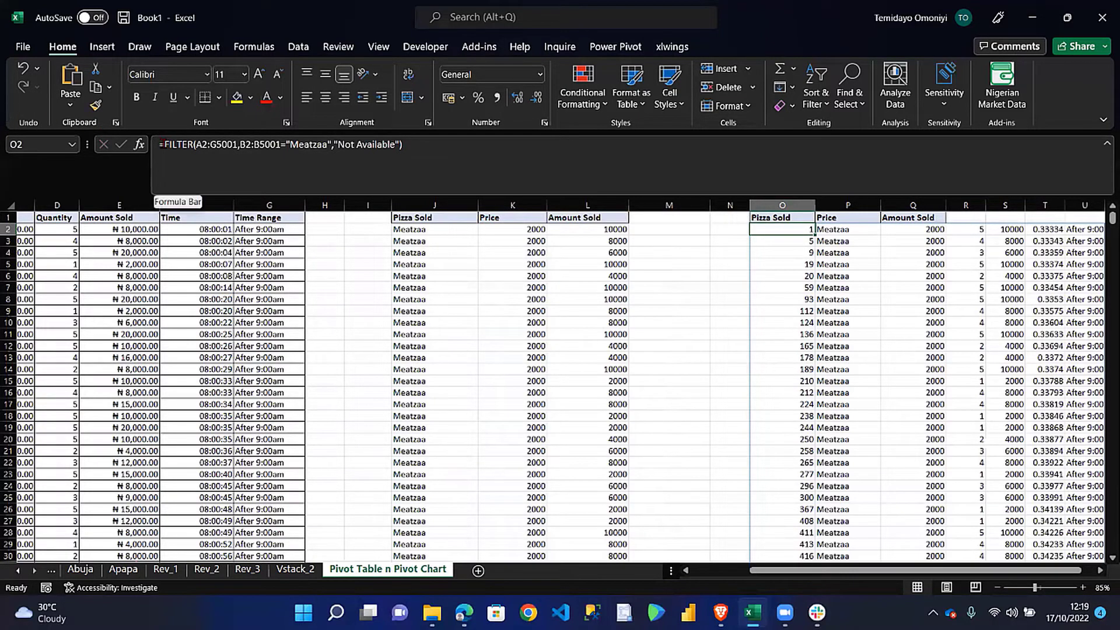
Step: Wrap the O2 formula in CHOOSECOLS with columns 2, 3 and 5
{"action": "left_click", "coordinate": [178, 182]}
{"action": "type", "text": "chho"}
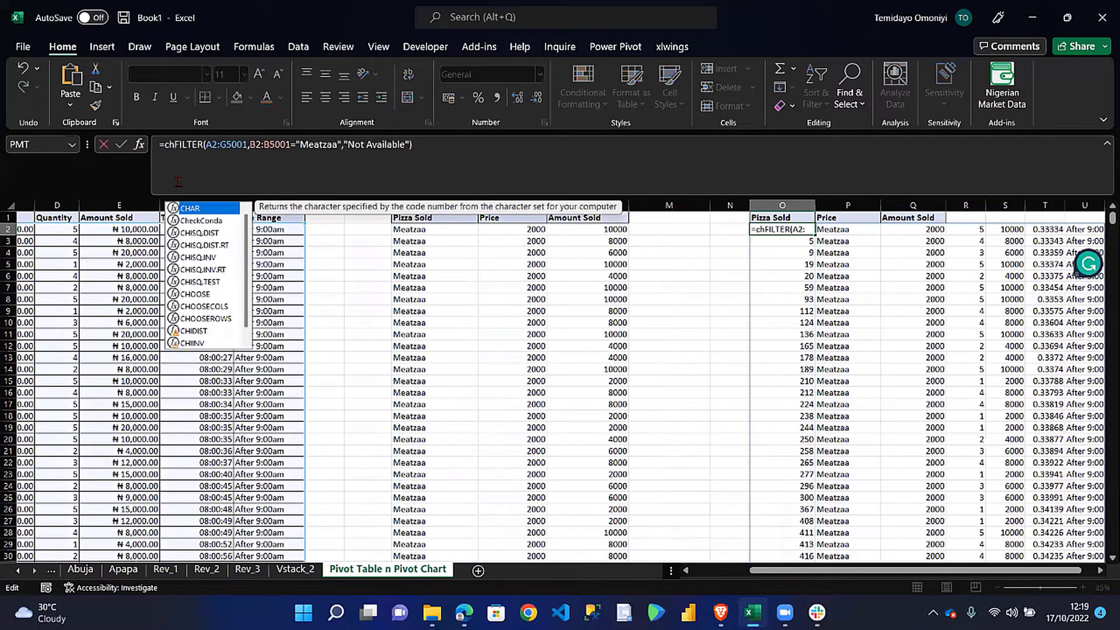
{"action": "key", "text": "BackSpace"}
{"action": "key", "text": "BackSpace"}
{"action": "type", "text": "oo"}
{"action": "key", "text": "Down"}
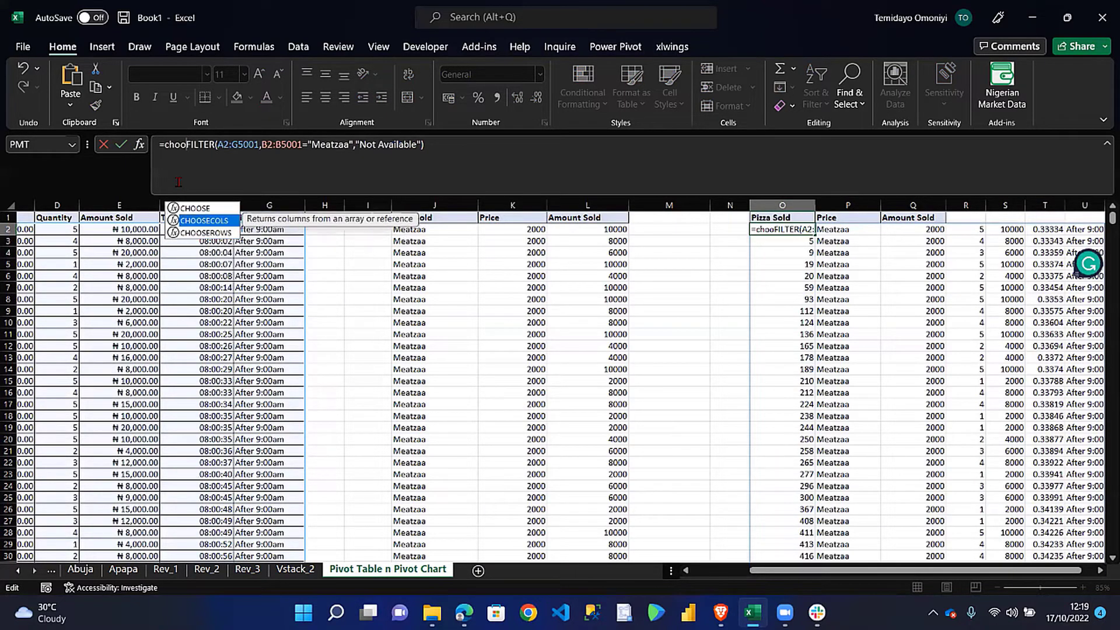
{"action": "key", "text": "Tab"}
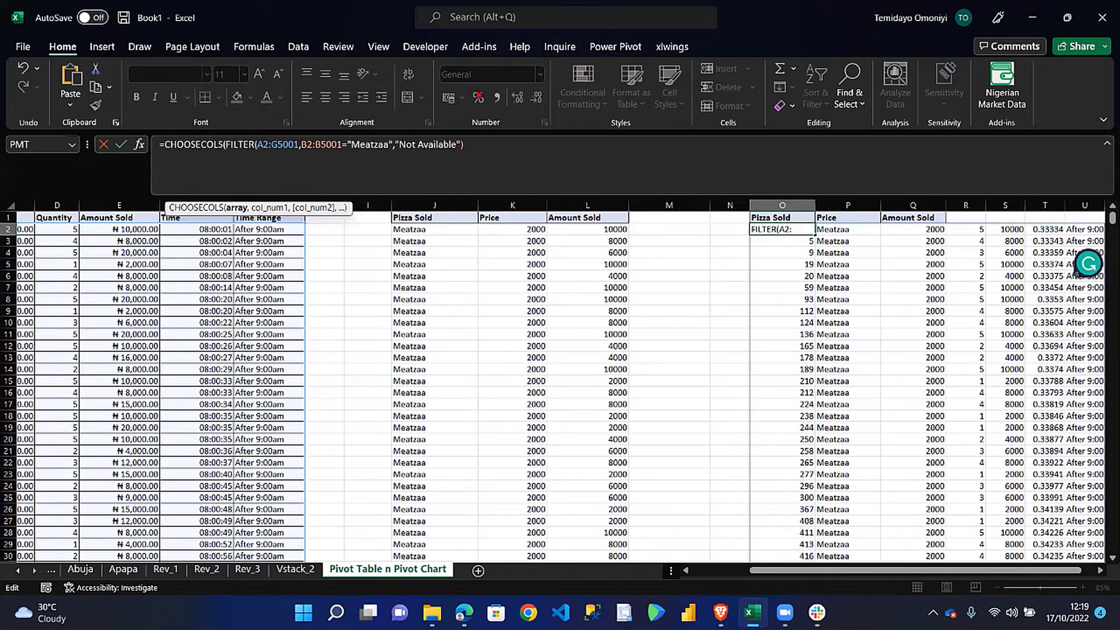
{"action": "left_click", "coordinate": [466, 144]}
{"action": "type", "text": ","}
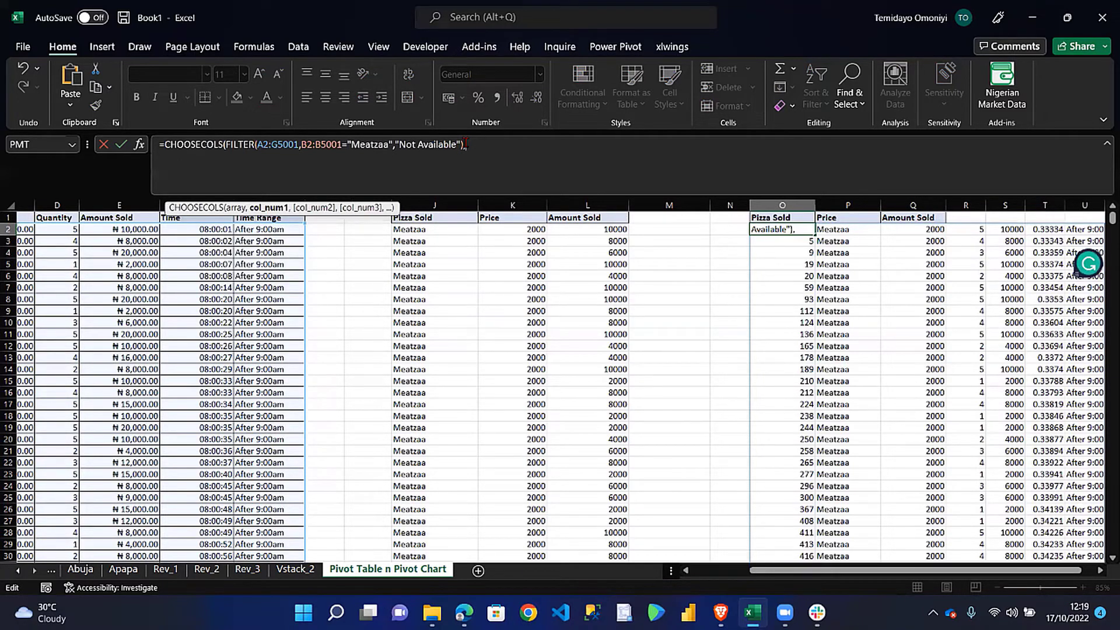
{"action": "type", "text": "2,"}
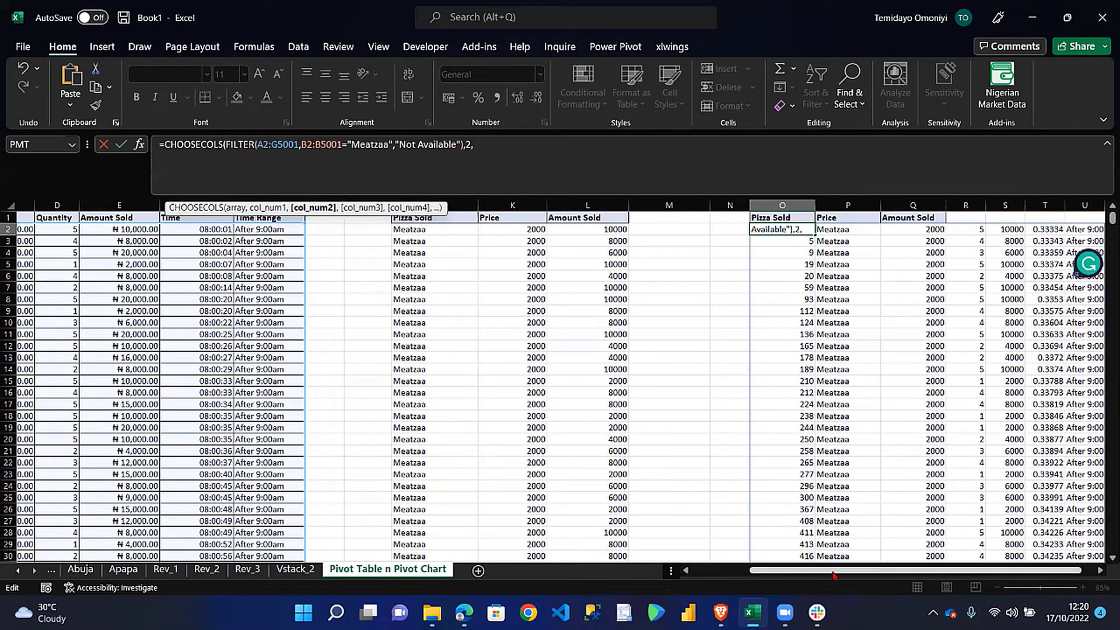
{"action": "left_click_drag", "start_coordinate": [836, 573], "coordinate": [833, 576]}
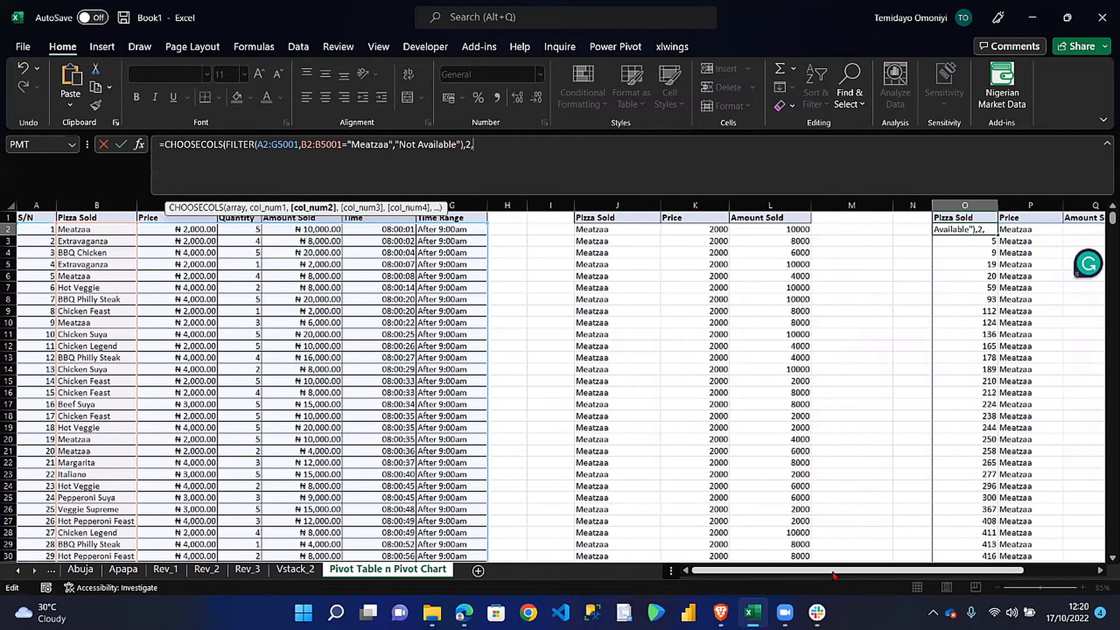
{"action": "type", "text": ","}
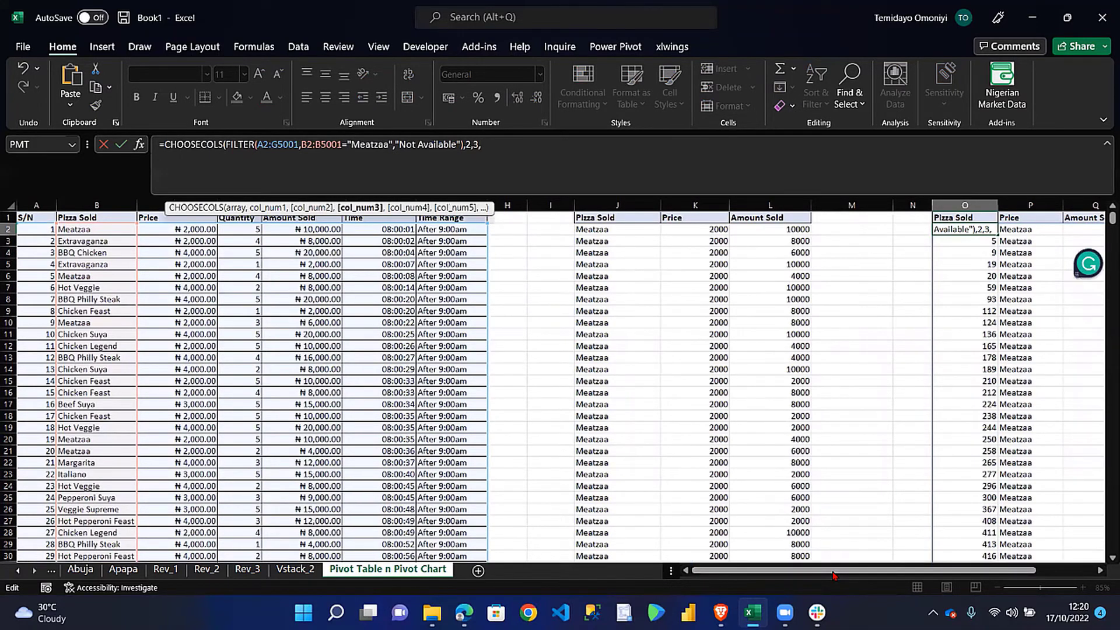
{"action": "type", "text": "5)"}
{"action": "key", "text": "Return"}
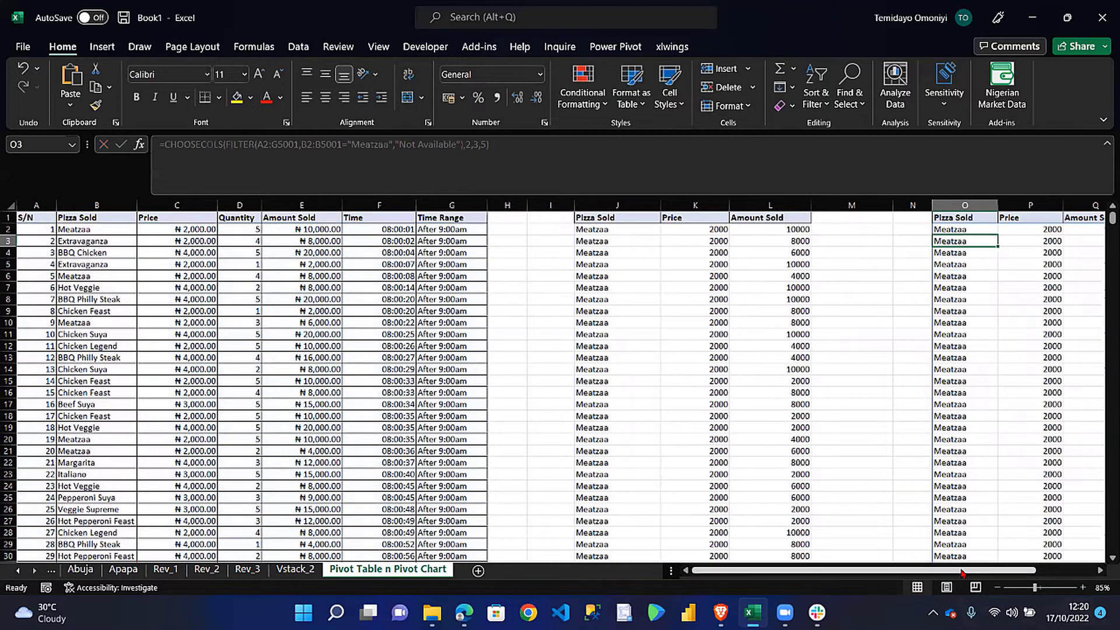
{"action": "left_click_drag", "start_coordinate": [962, 570], "coordinate": [1022, 570]}
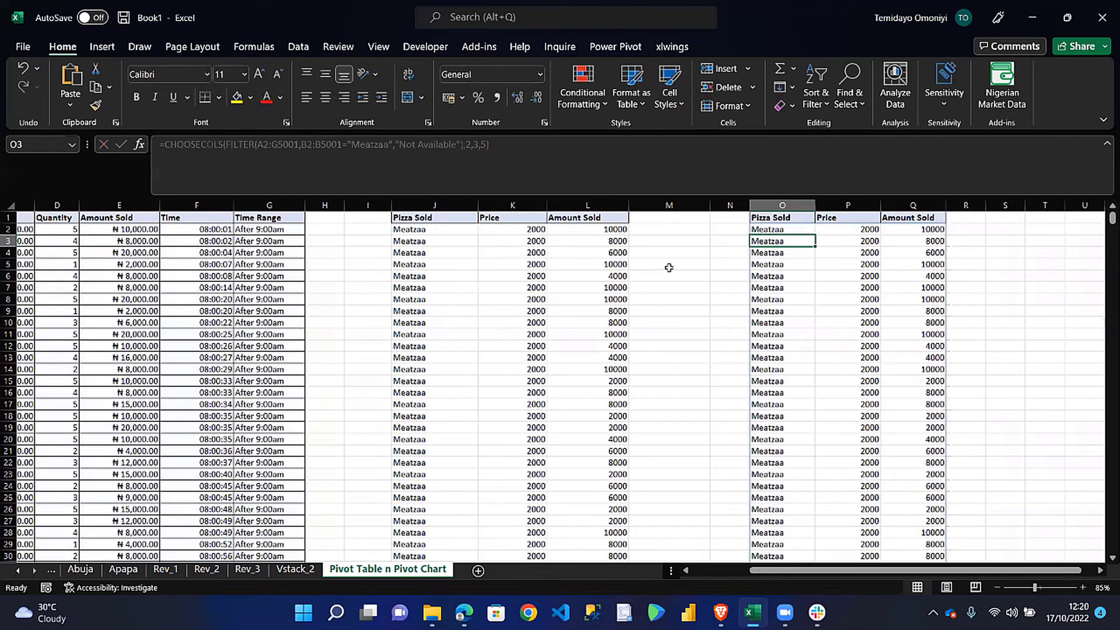
{"action": "left_click", "coordinate": [897, 218]}
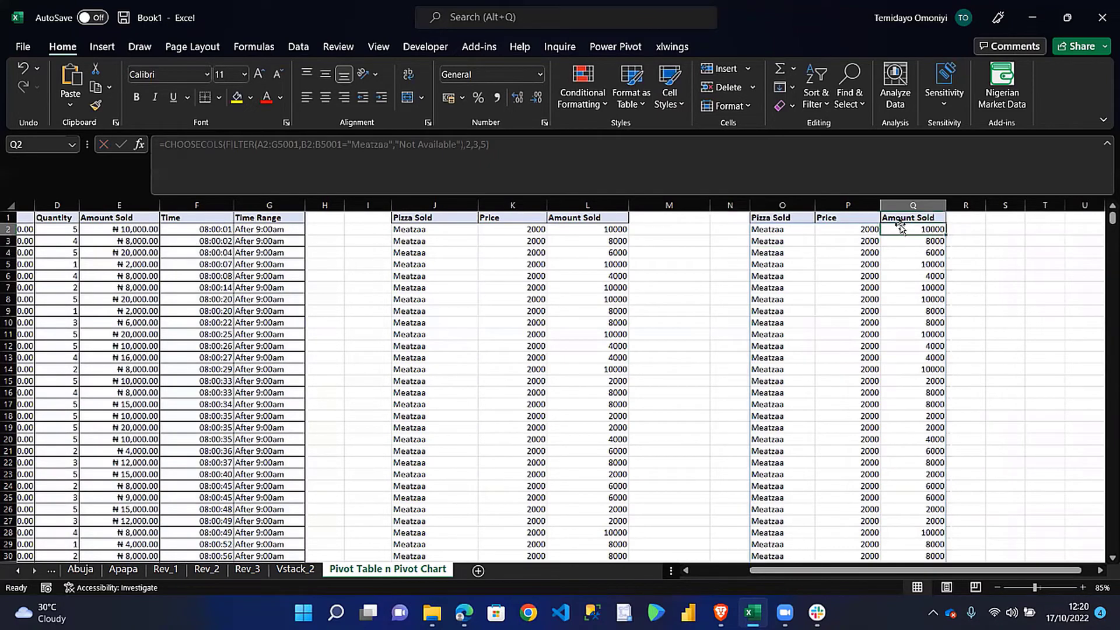
{"action": "key", "text": "ctrl+Down"}
{"action": "scroll", "coordinate": [799, 520], "scroll_direction": "down", "scroll_amount": 5}
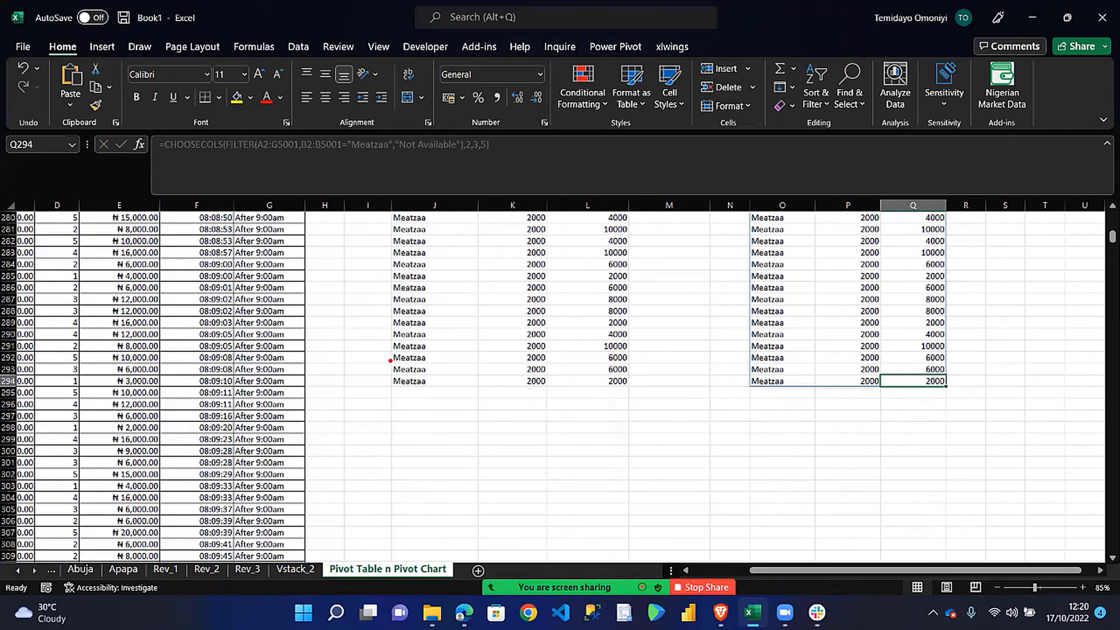
{"action": "mouse_move", "coordinate": [390, 360]}
{"action": "left_mouse_down"}
{"action": "mouse_move", "coordinate": [690, 429]}
{"action": "mouse_move", "coordinate": [851, 389]}
{"action": "mouse_move", "coordinate": [960, 393]}
{"action": "left_mouse_up"}
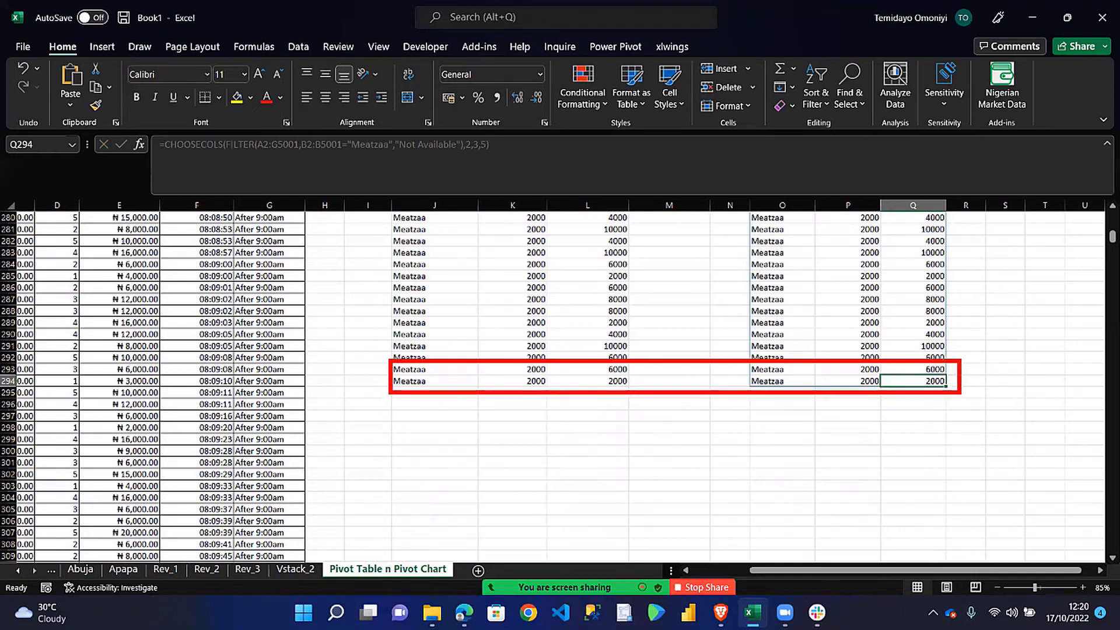
{"action": "scroll", "coordinate": [177, 372], "scroll_direction": "down", "scroll_amount": 20}
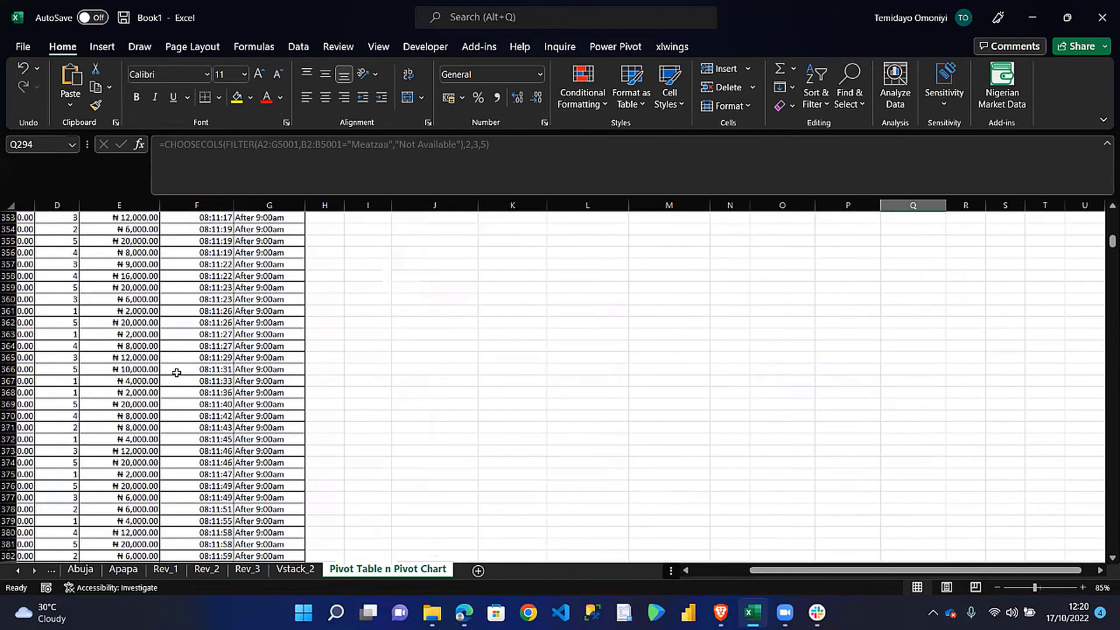
{"action": "scroll", "coordinate": [426, 300], "scroll_direction": "up", "scroll_amount": 20}
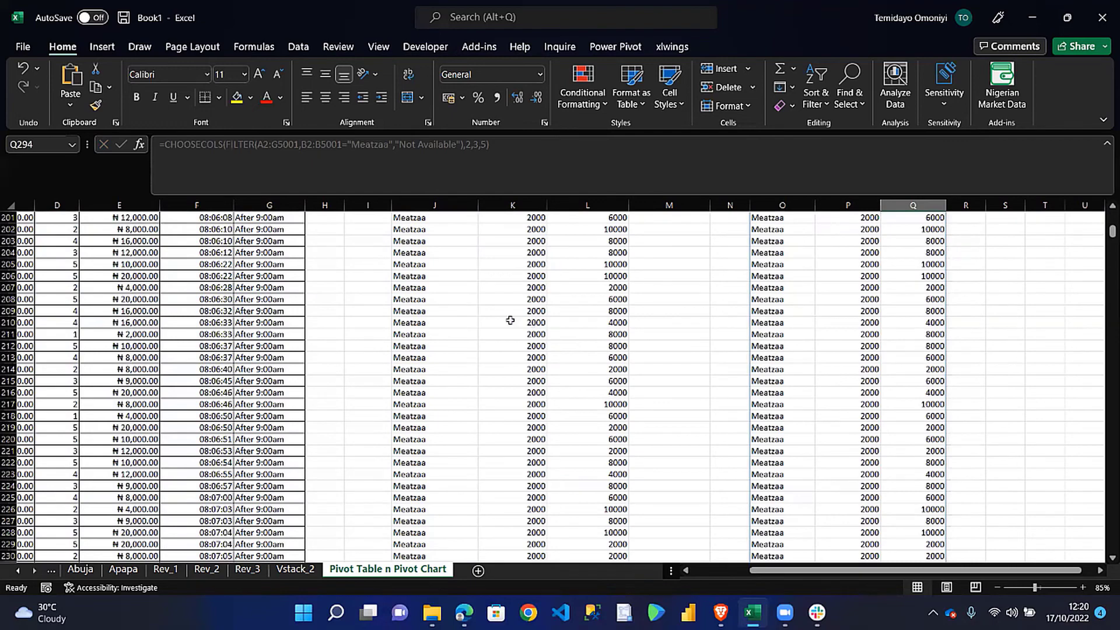
{"action": "left_click", "coordinate": [511, 321]}
{"action": "scroll", "coordinate": [510, 321], "scroll_direction": "up", "scroll_amount": 20}
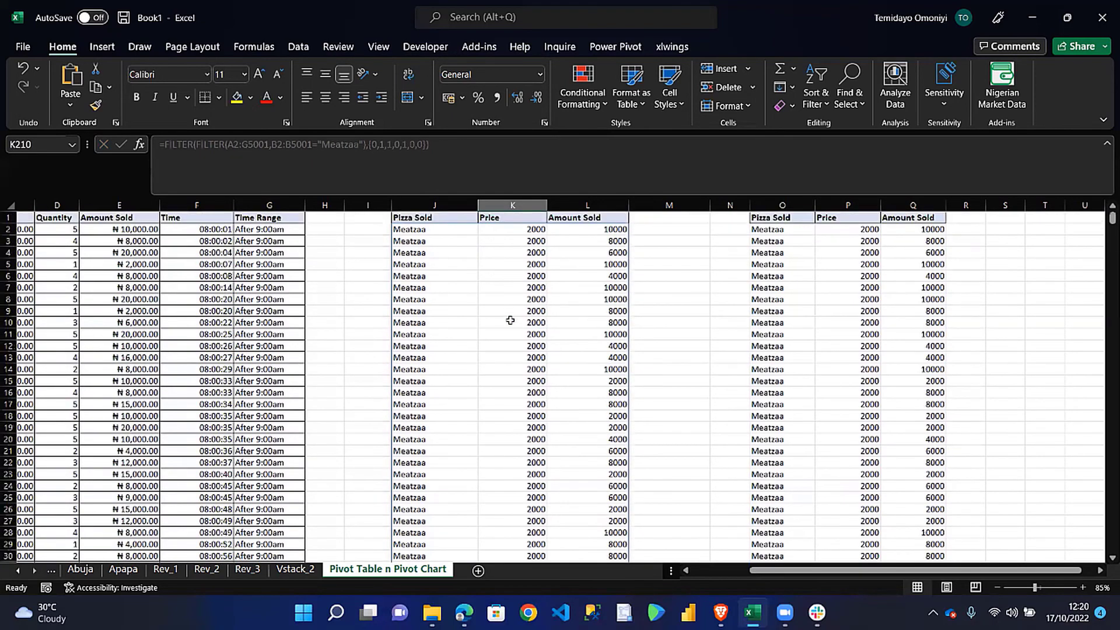